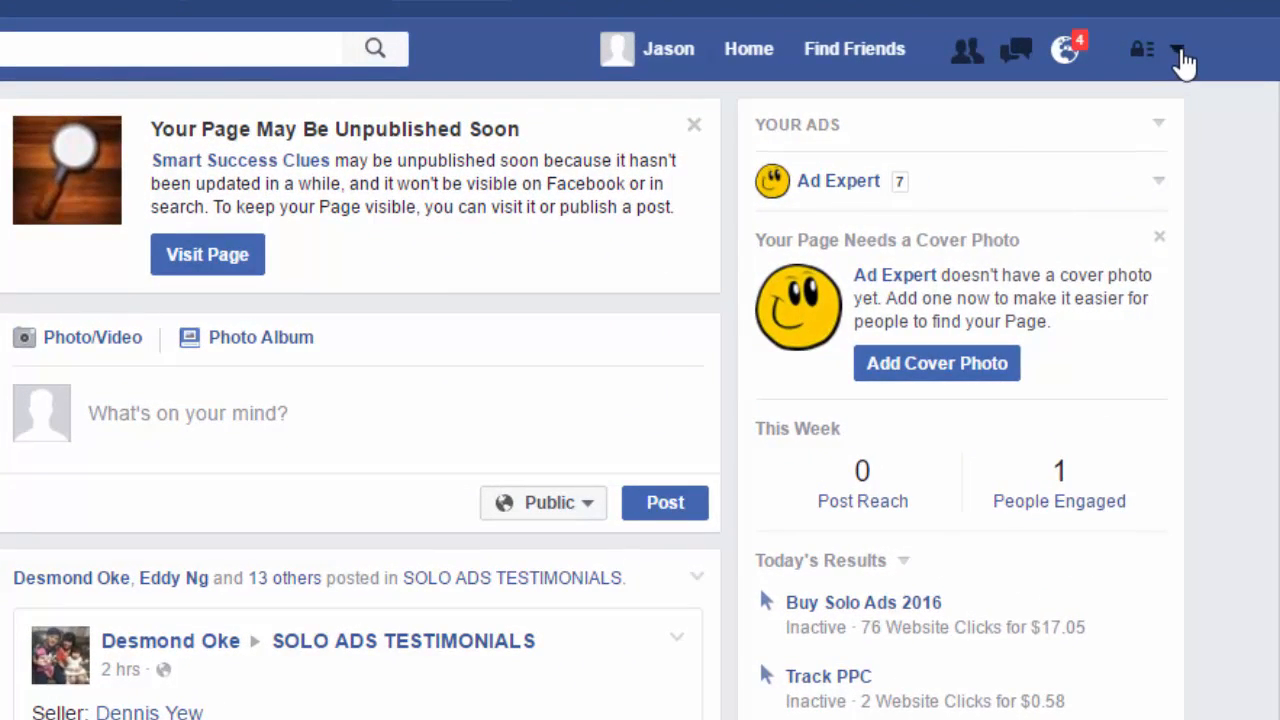
# - Start creating a new advert and choose the Send people to your website objective
pyautogui.click(1178, 52)
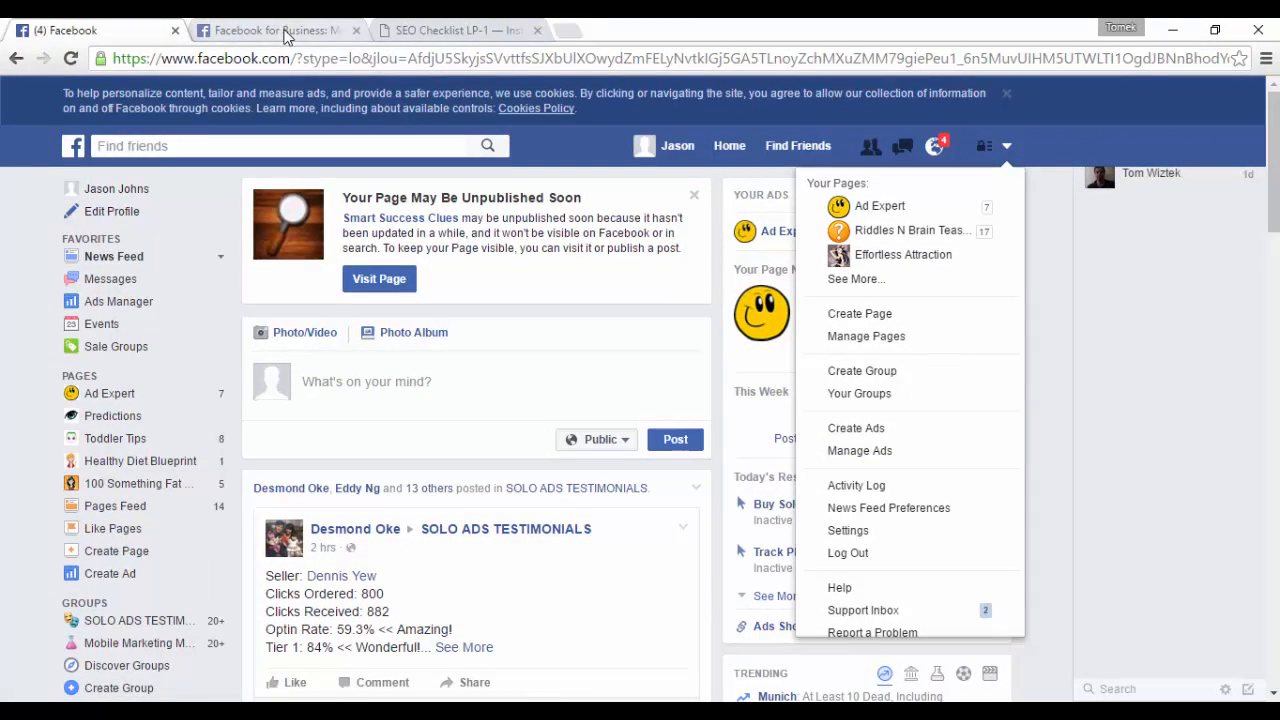
pyautogui.click(287, 33)
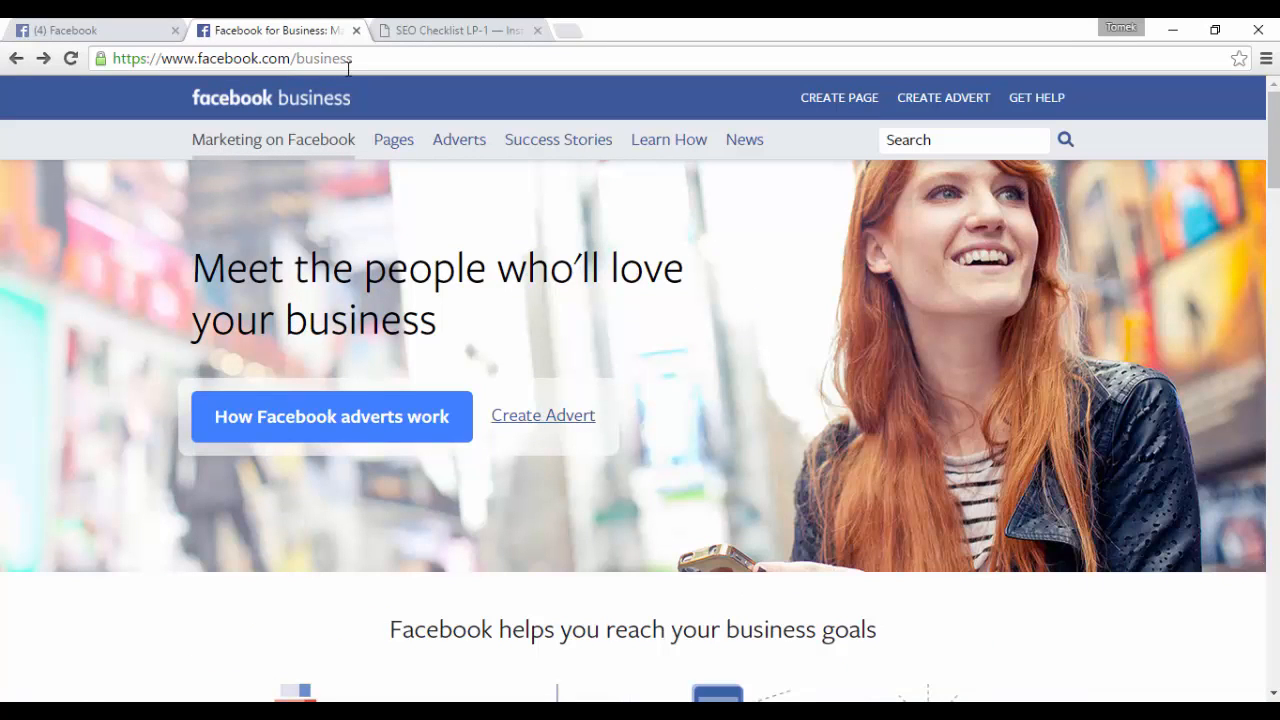
pyautogui.click(539, 427)
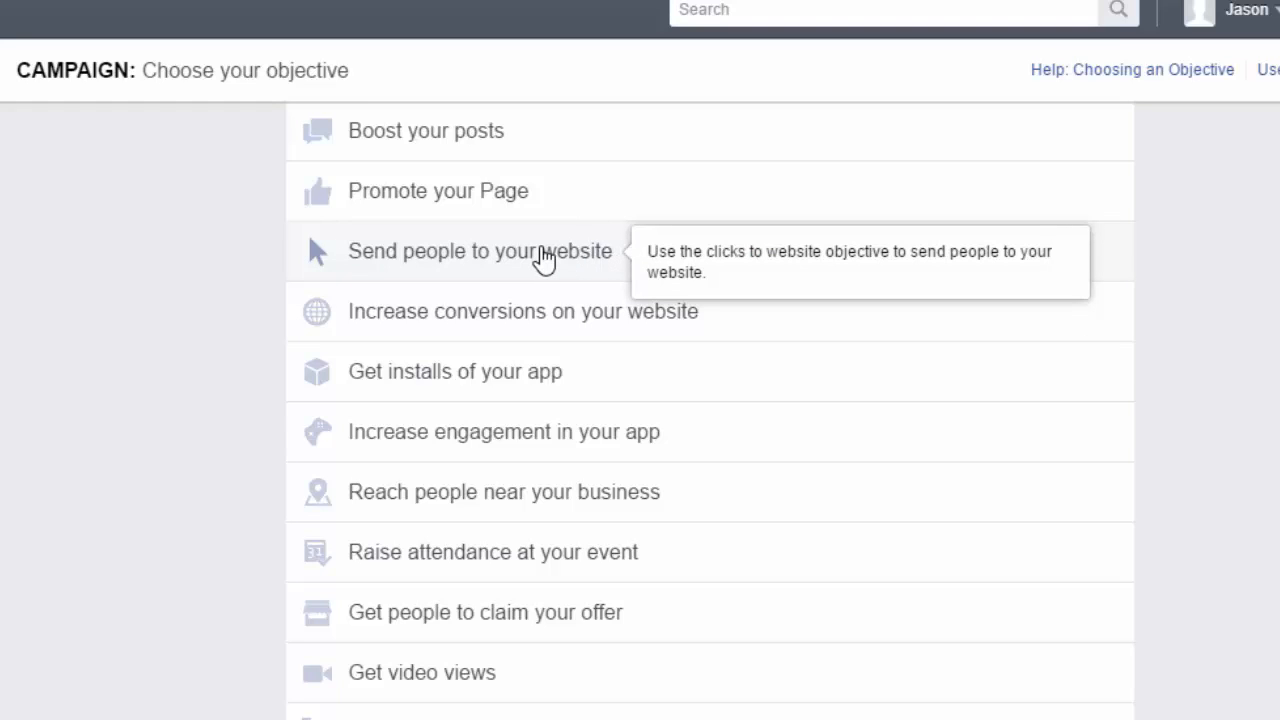
pyautogui.click(543, 258)
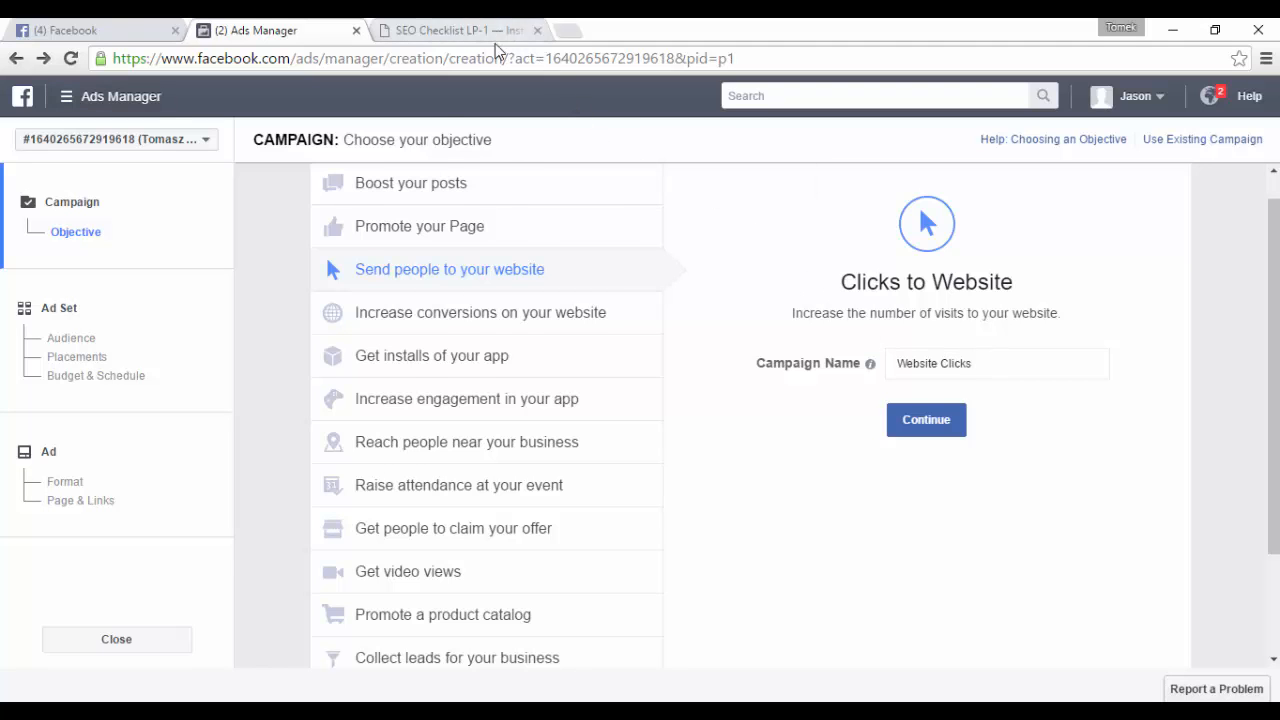
# - Review the SEO Checklist landing page that the advert will promote
pyautogui.click(470, 31)
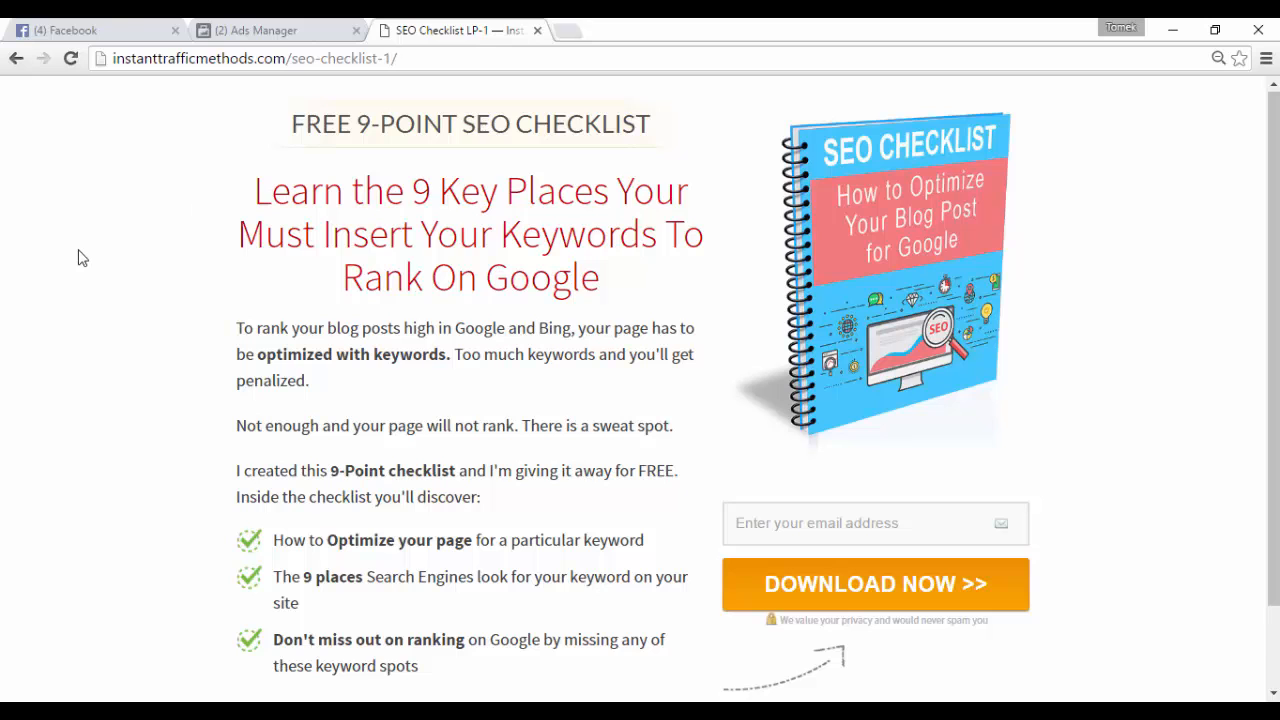
pyautogui.scroll(-2, 114, 274)
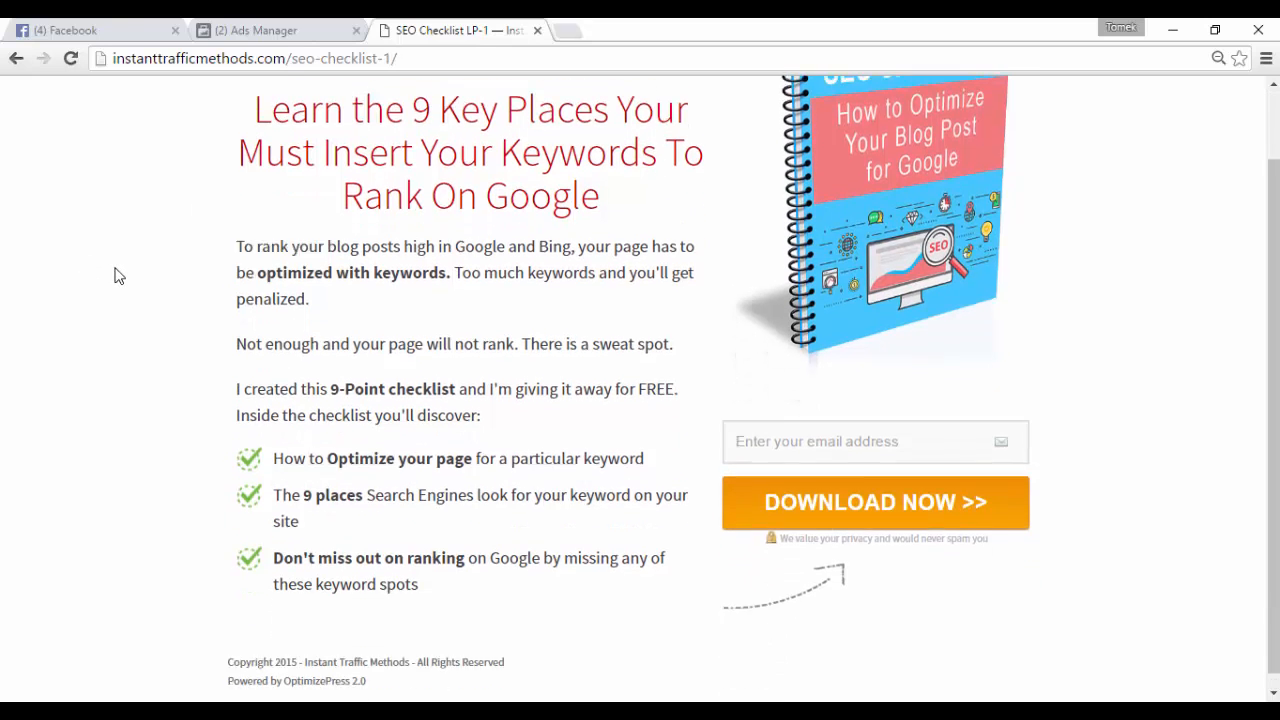
pyautogui.scroll(2, 114, 275)
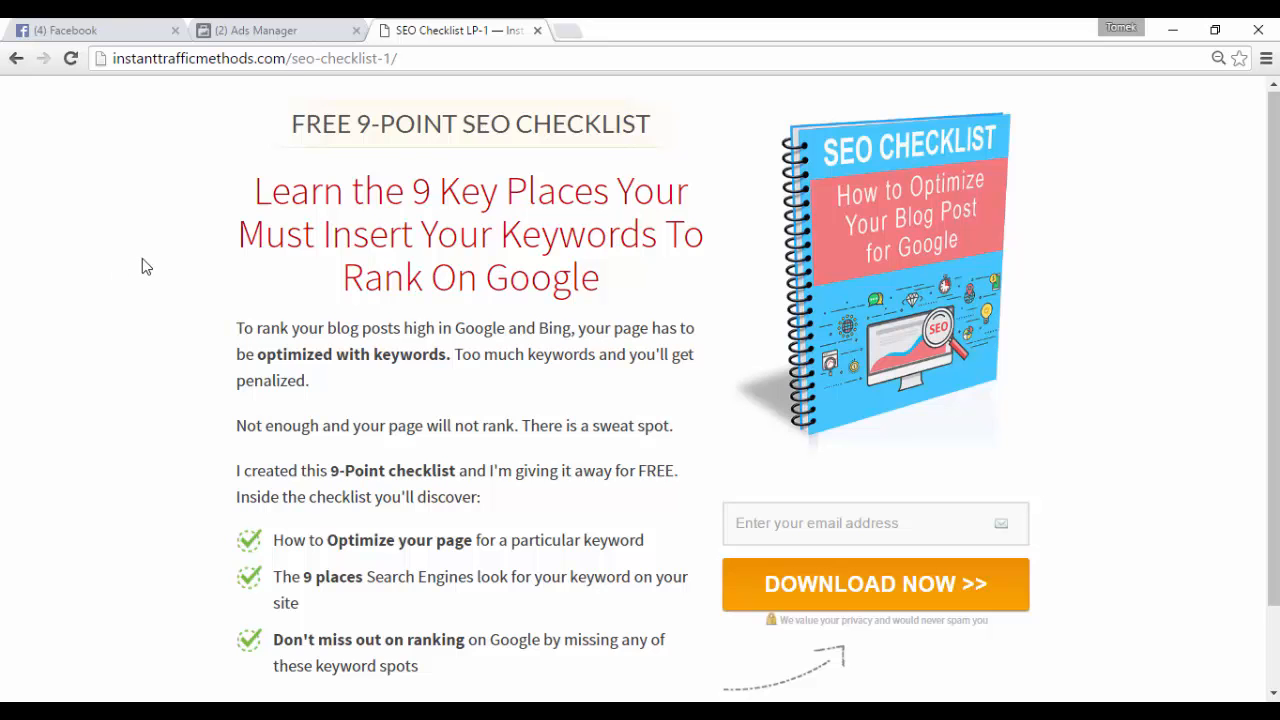
pyautogui.scroll(-2, 144, 265)
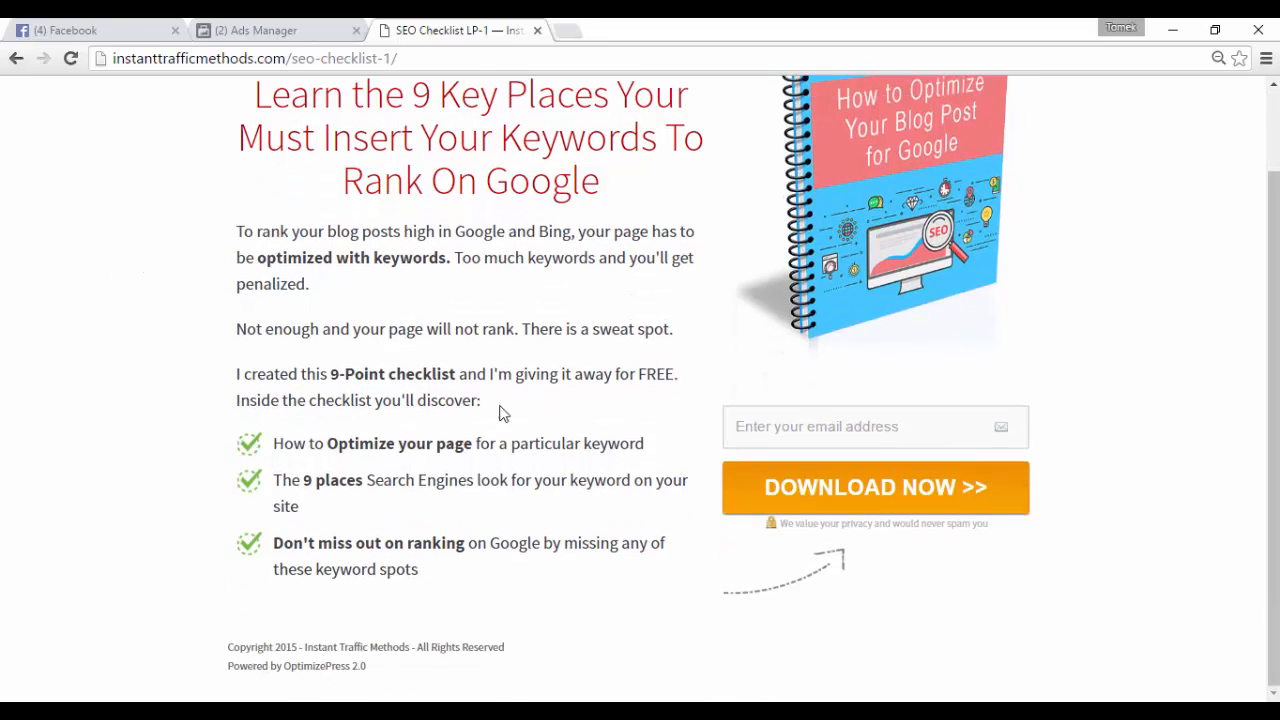
pyautogui.scroll(2, 410, 372)
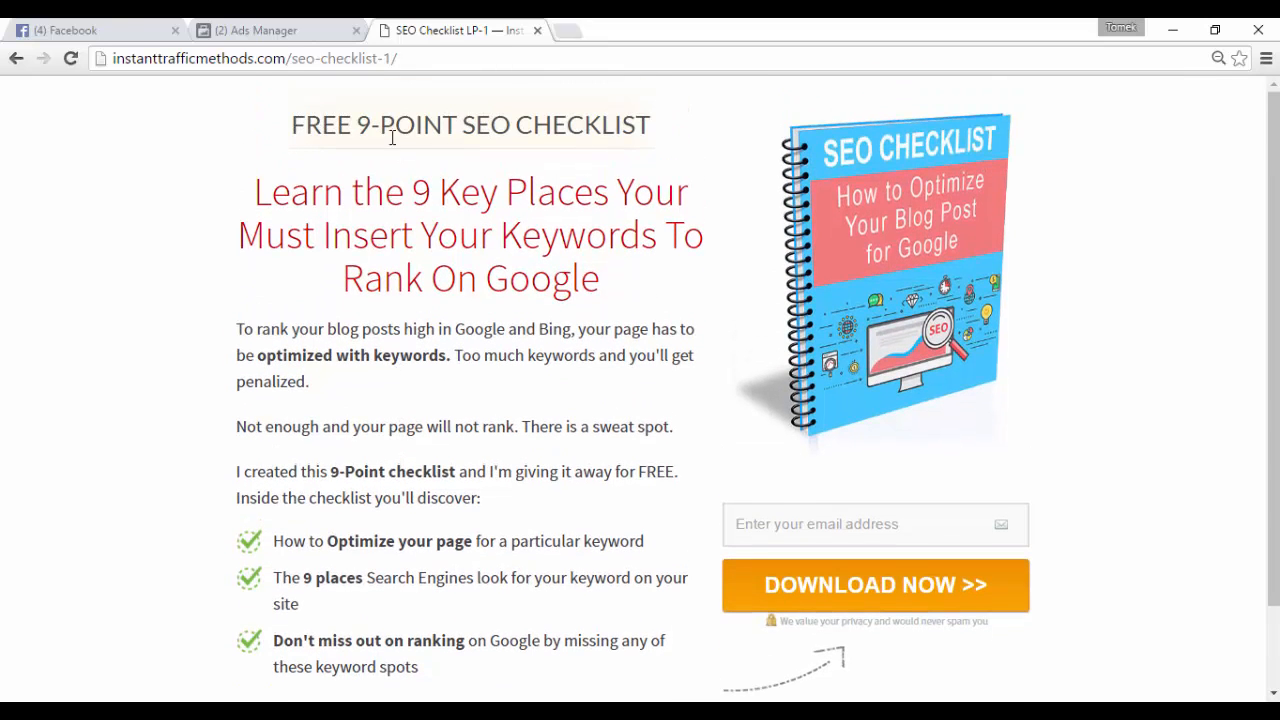
# - Rename the campaign to SEO Checklist and continue to the ad set setup
pyautogui.click(300, 30)
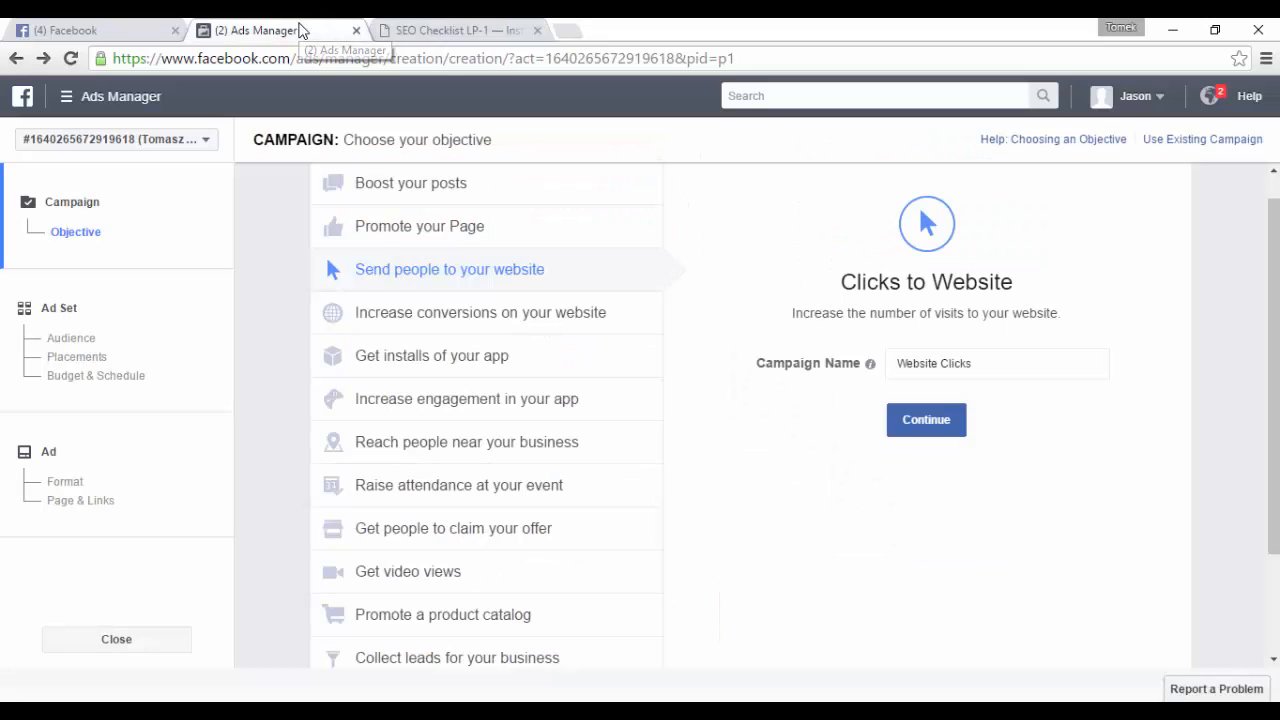
pyautogui.click(1024, 364)
pyautogui.moveTo(994, 366); pyautogui.dragTo(828, 358)
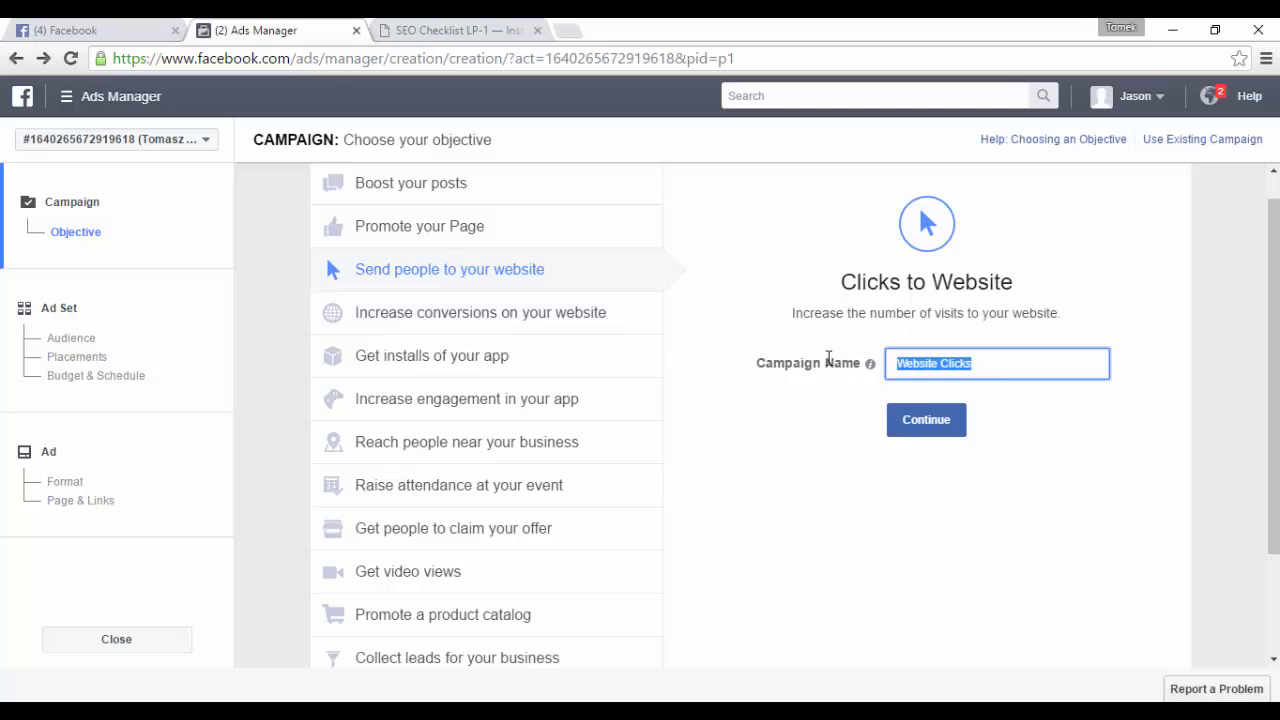
pyautogui.write('SEO Checklist')
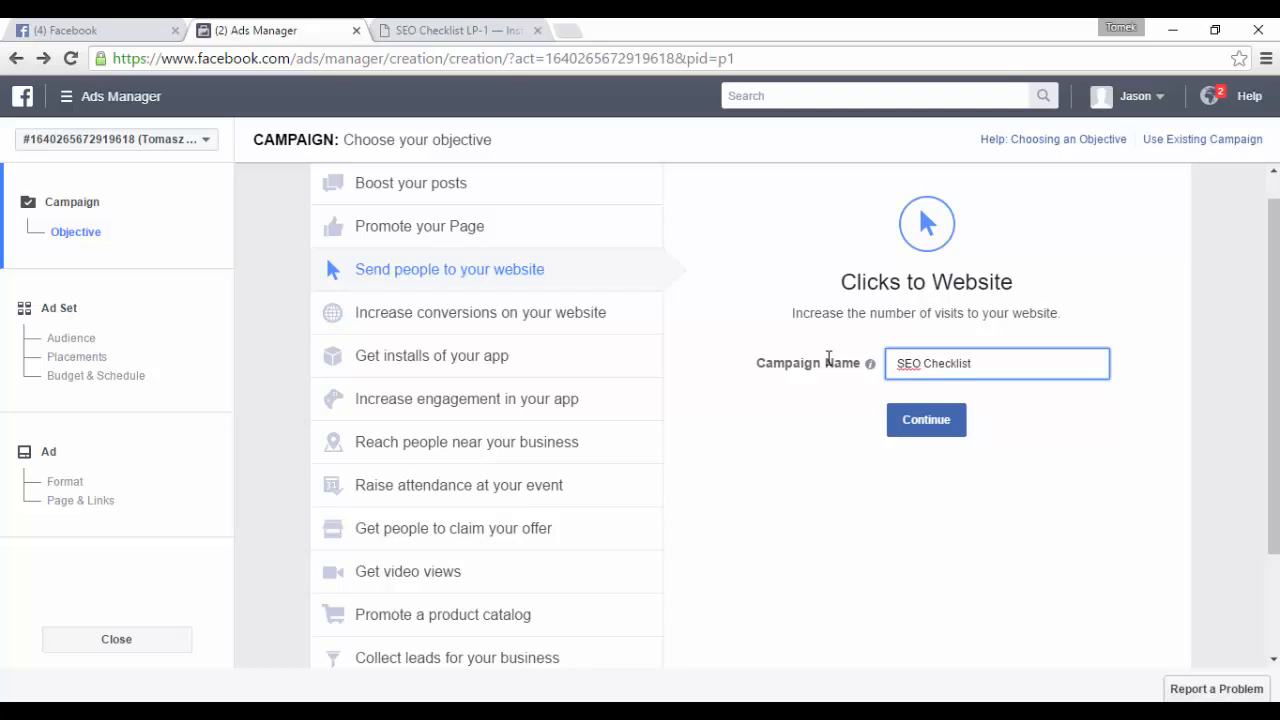
pyautogui.click(912, 418)
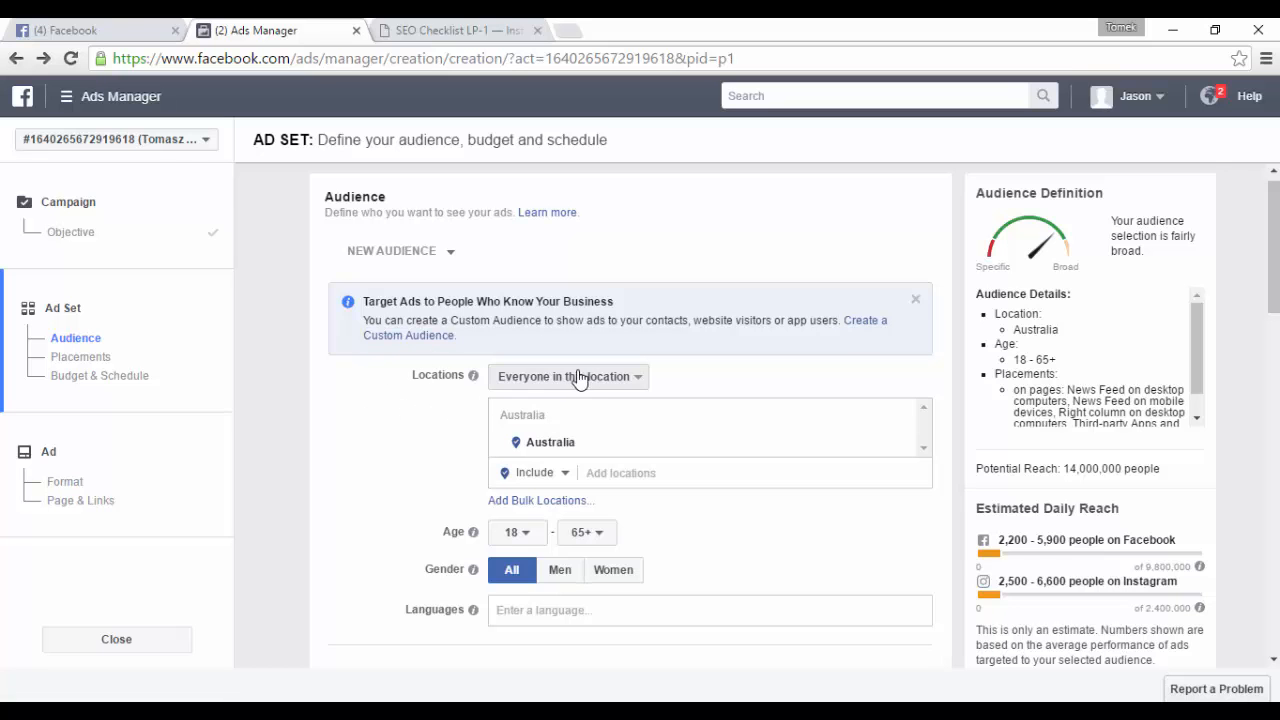
# - Target people who live in the chosen locations and add United States to the location list
pyautogui.click(610, 378)
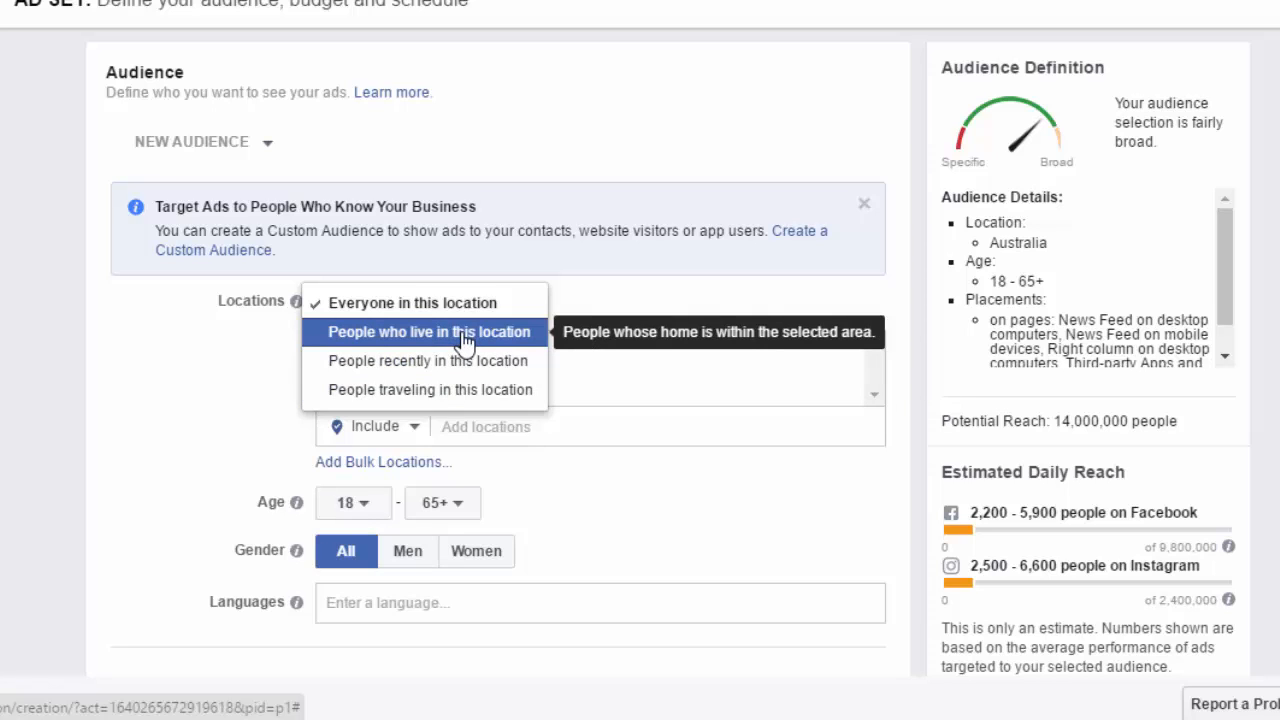
pyautogui.click(464, 340)
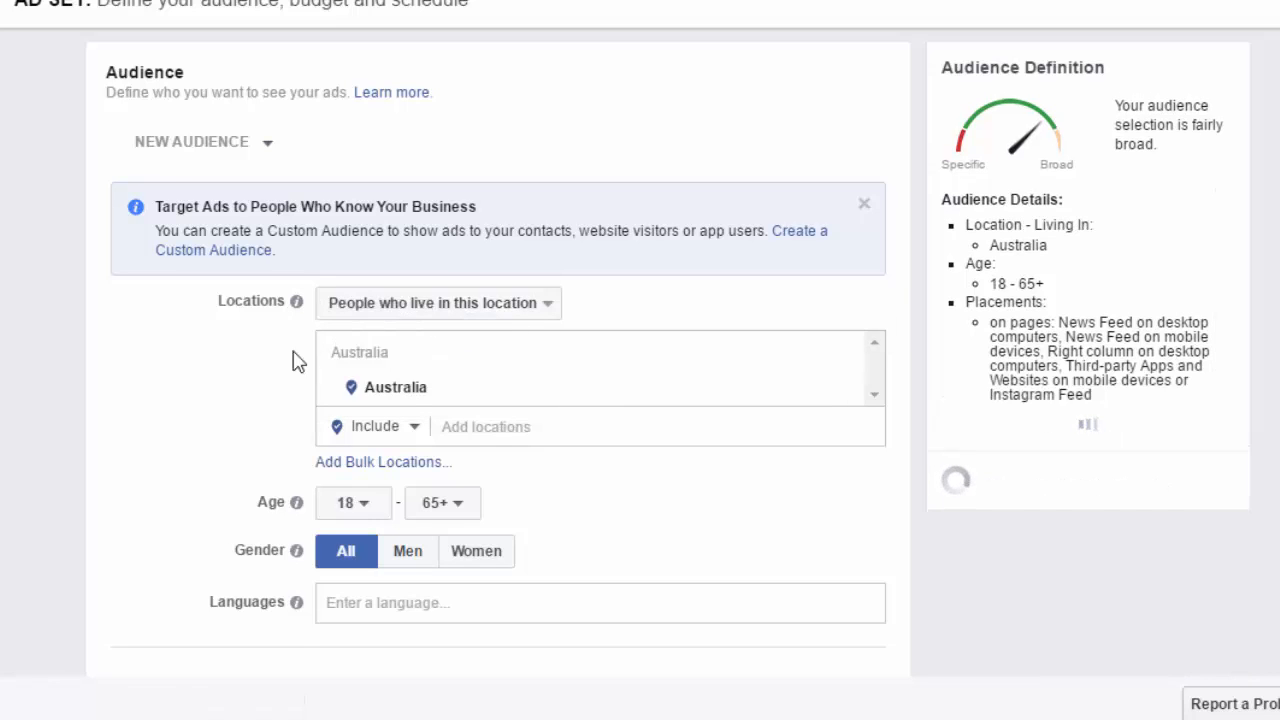
pyautogui.click(504, 436)
pyautogui.write('Uni')
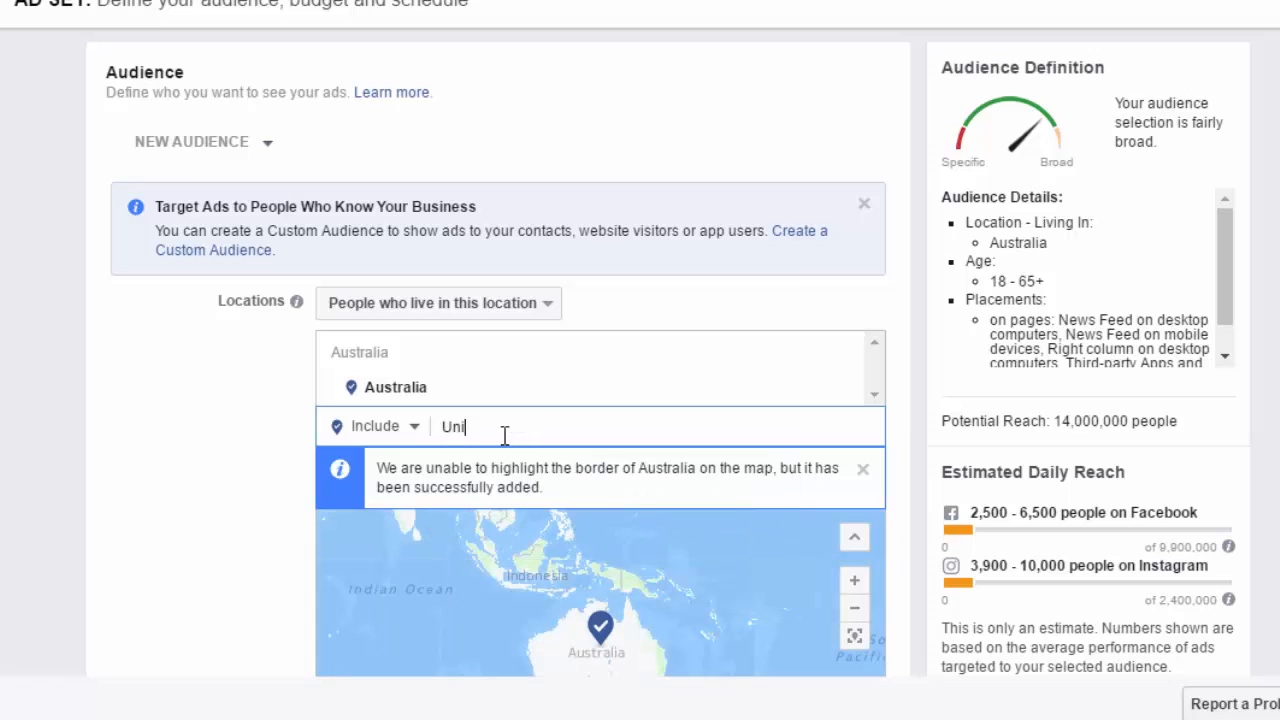
pyautogui.write('ted states')
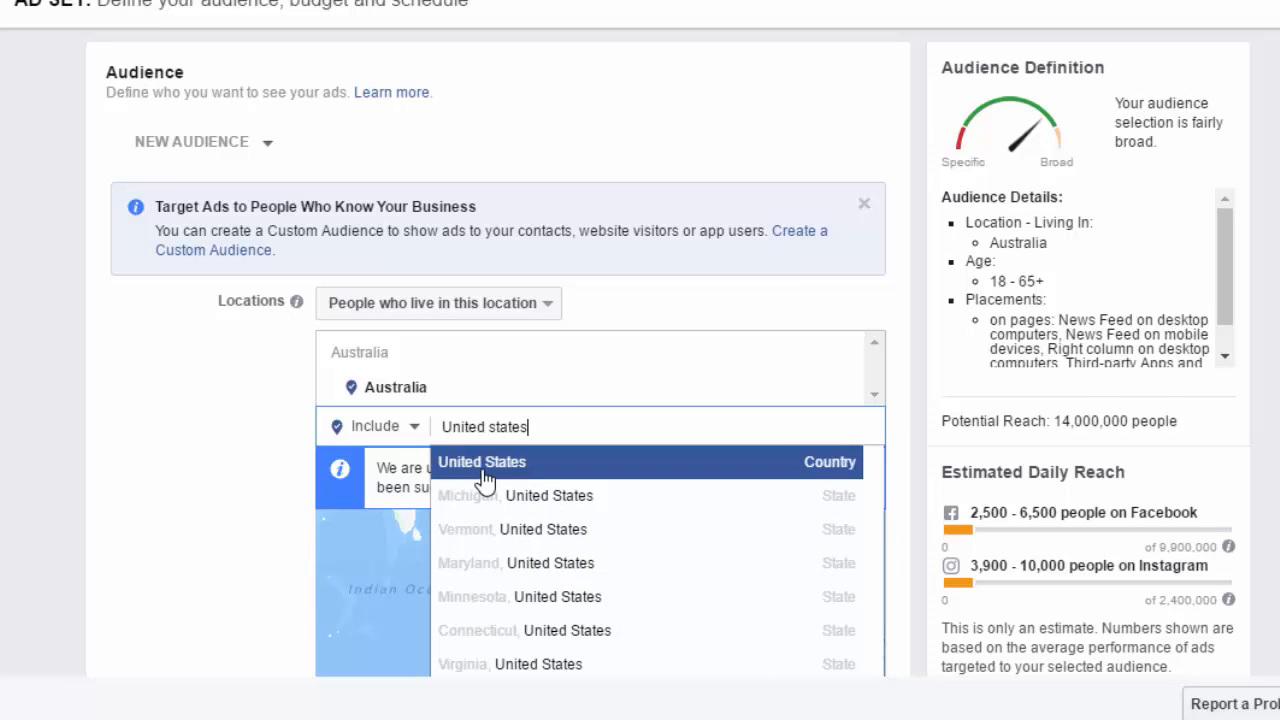
pyautogui.click(485, 467)
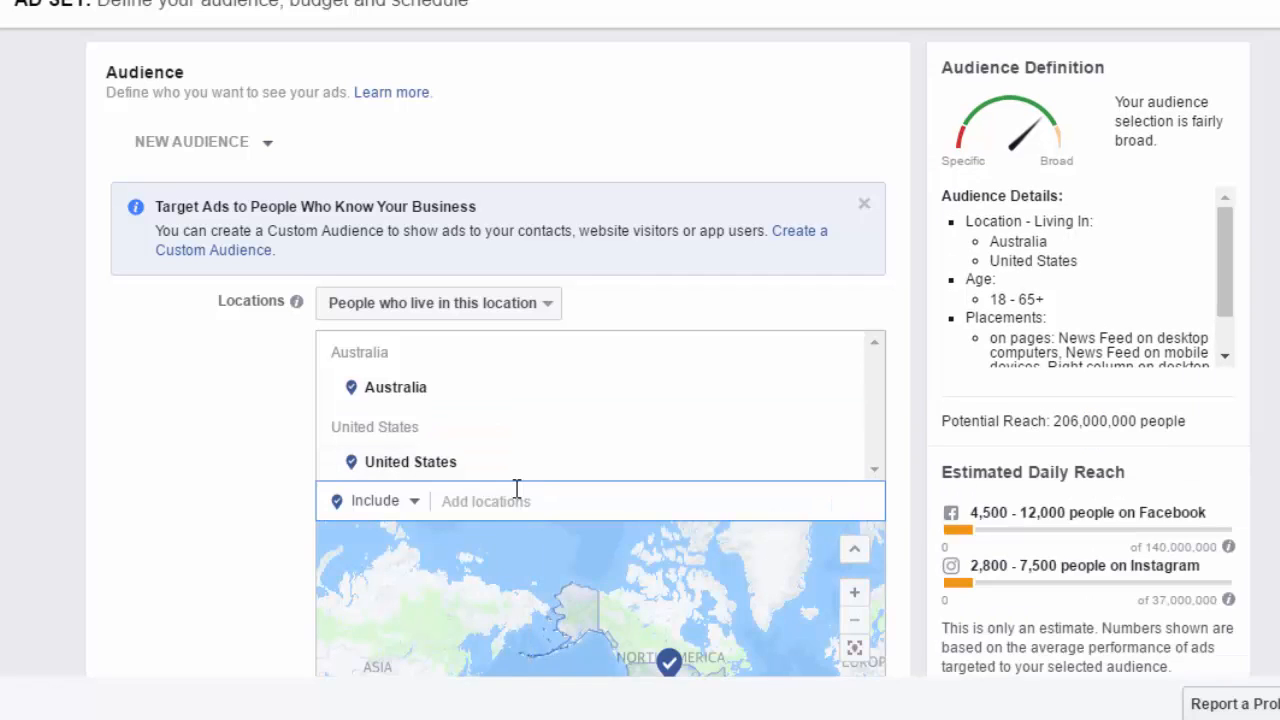
# - Add United Kingdom to the audience locations
pyautogui.write('United K')
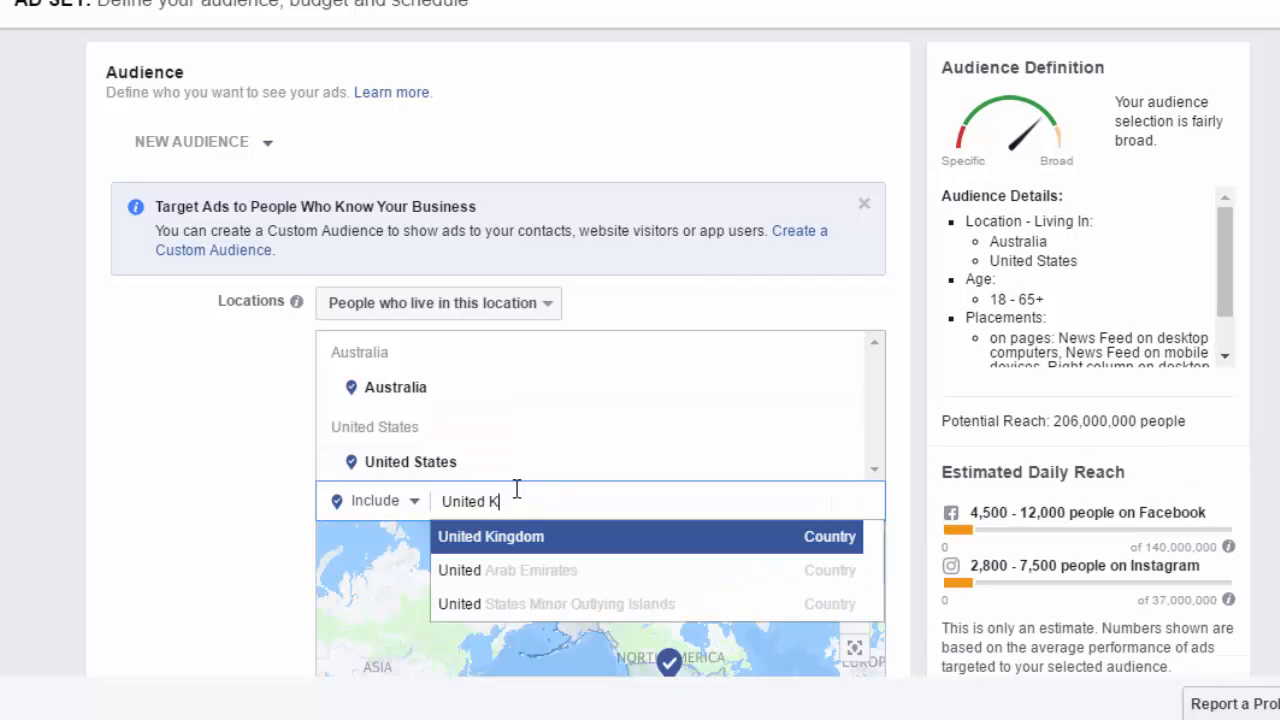
pyautogui.click(456, 546)
# - Add New York, United States as a state location in the audience
pyautogui.scroll(-1, 252, 450)
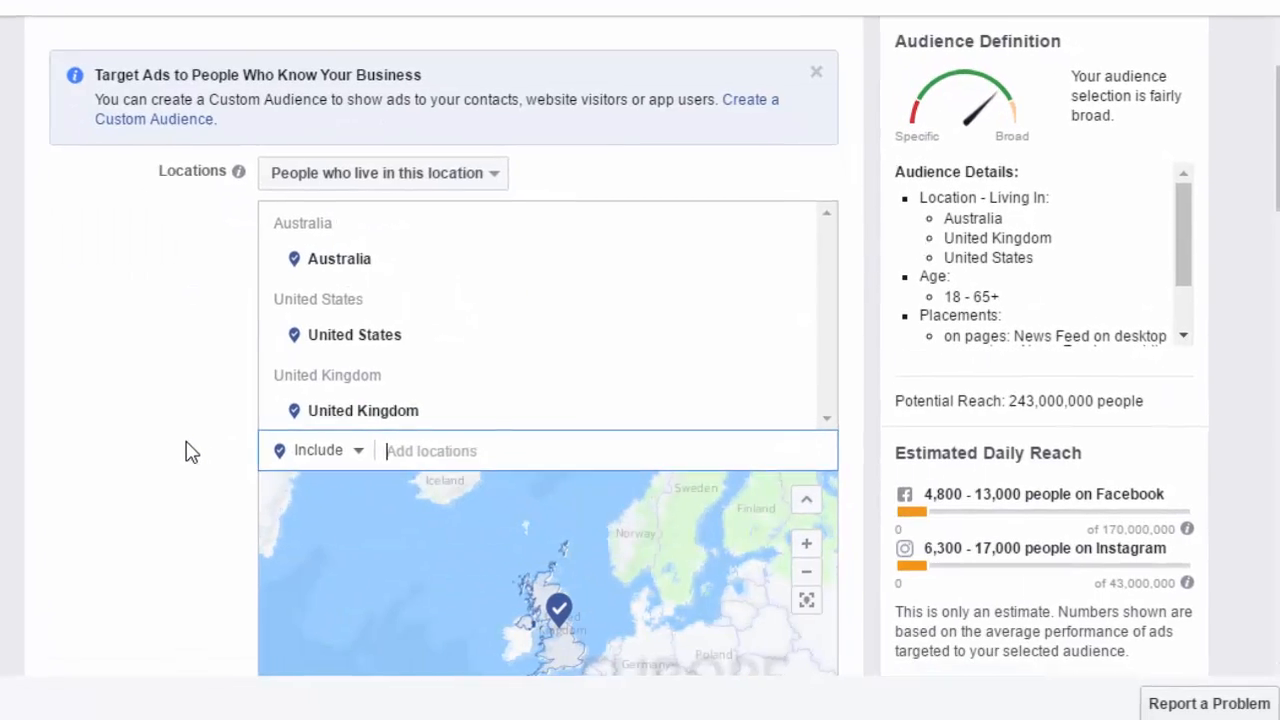
pyautogui.scroll(-1, 252, 450)
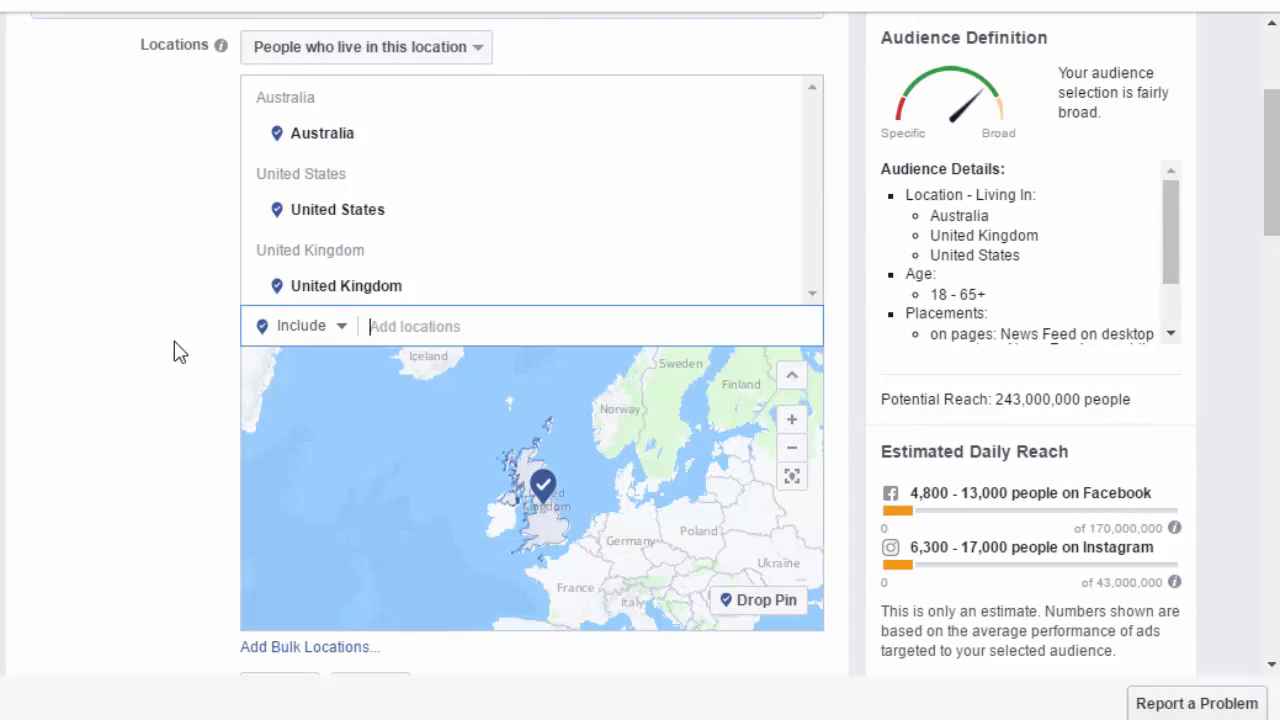
pyautogui.write('N')
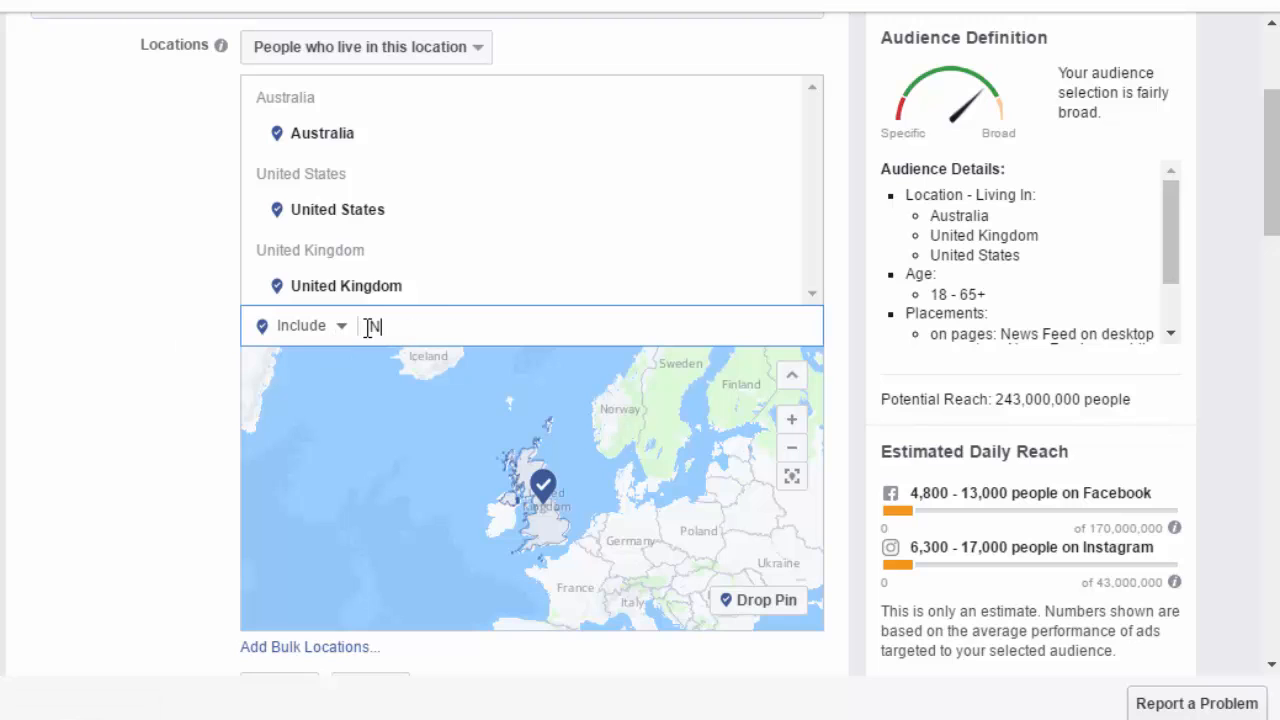
pyautogui.write('ew York')
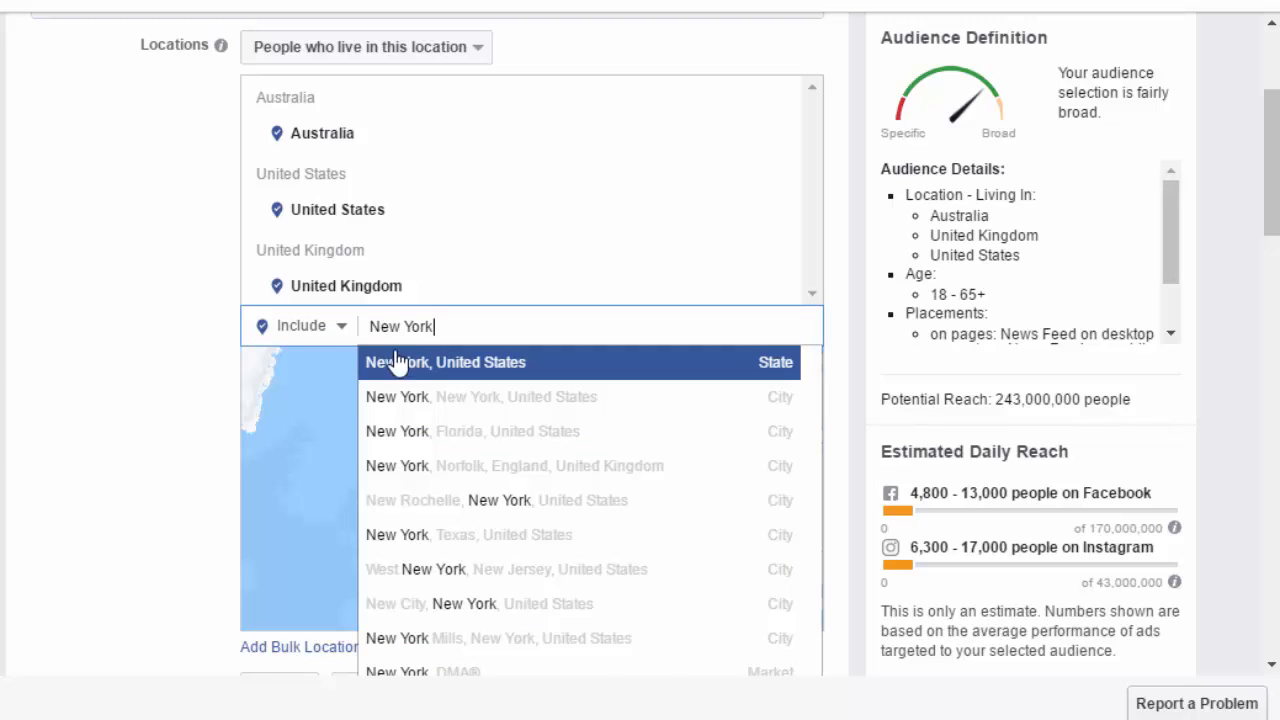
pyautogui.click(398, 366)
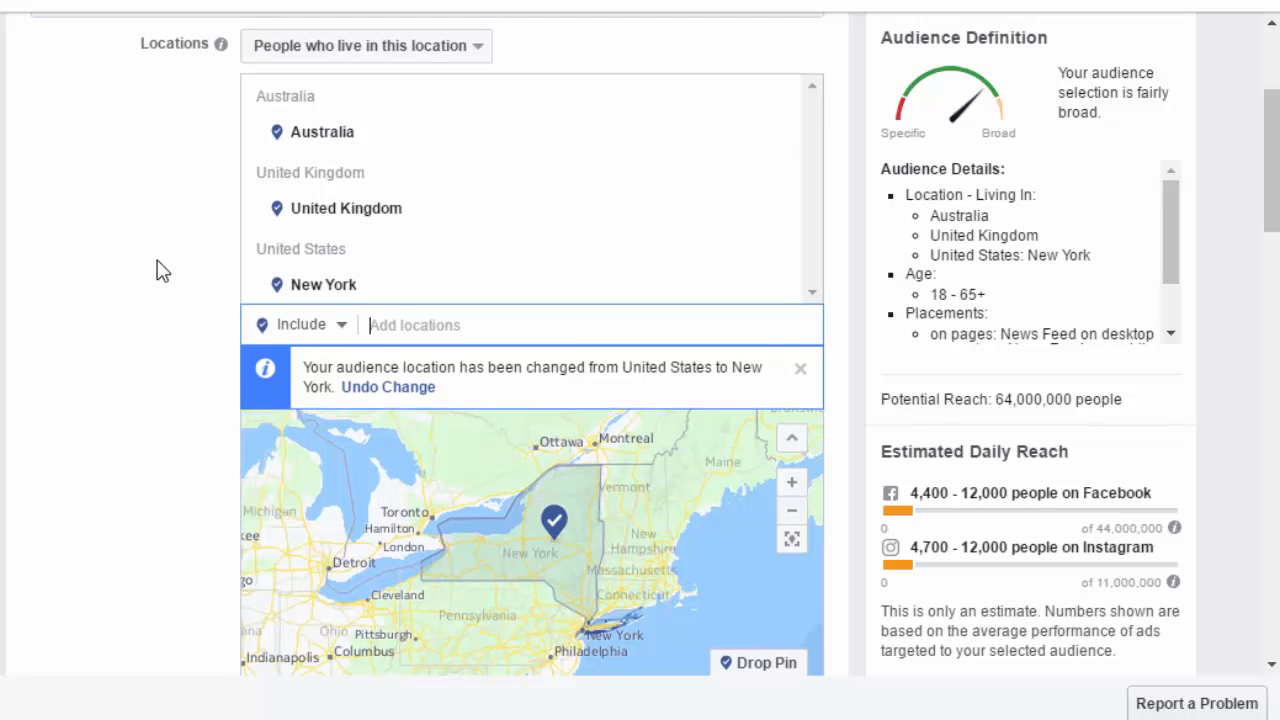
# - Set the audience age range to 25 through 45
pyautogui.scroll(-1, 158, 271)
pyautogui.scroll(-4, 158, 271)
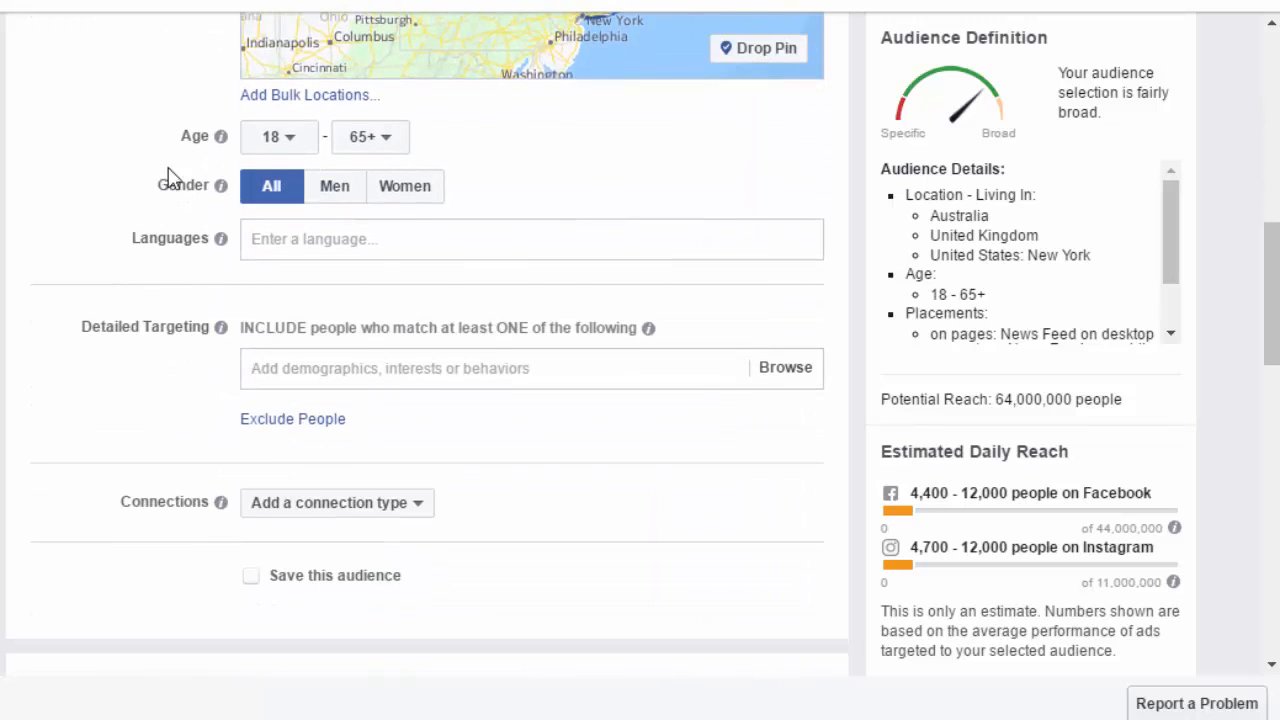
pyautogui.click(300, 138)
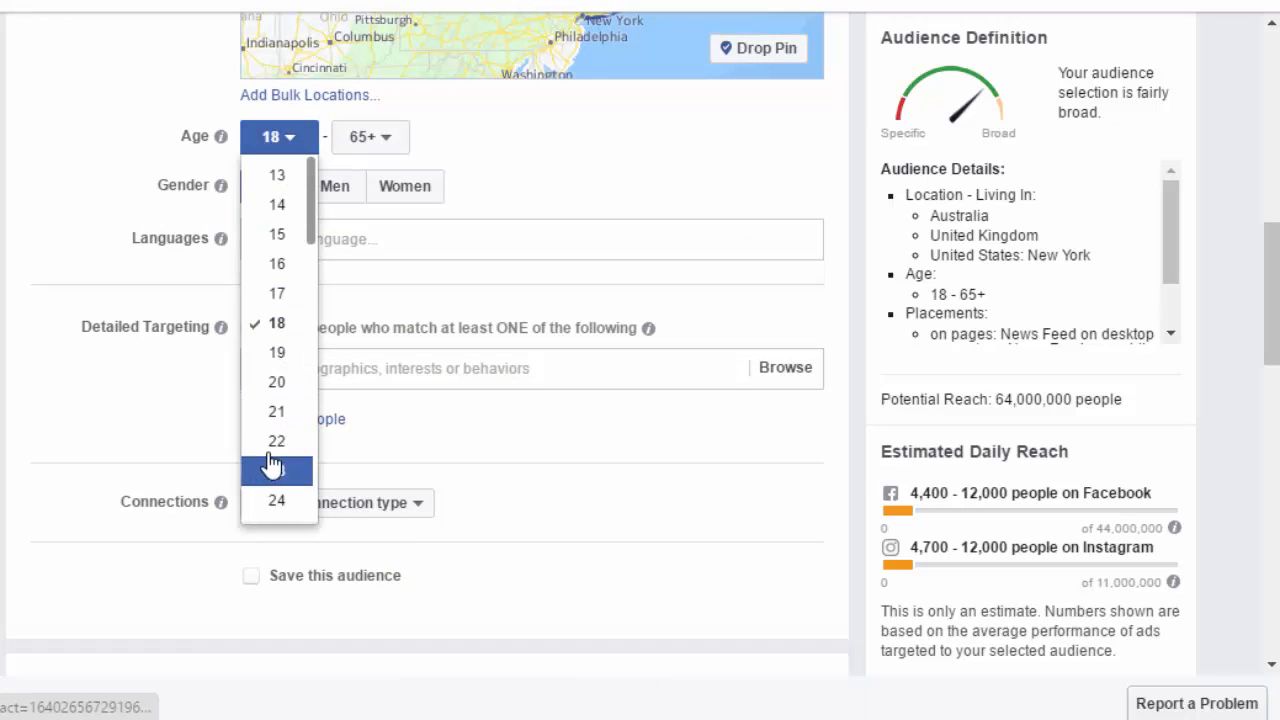
pyautogui.click(277, 412)
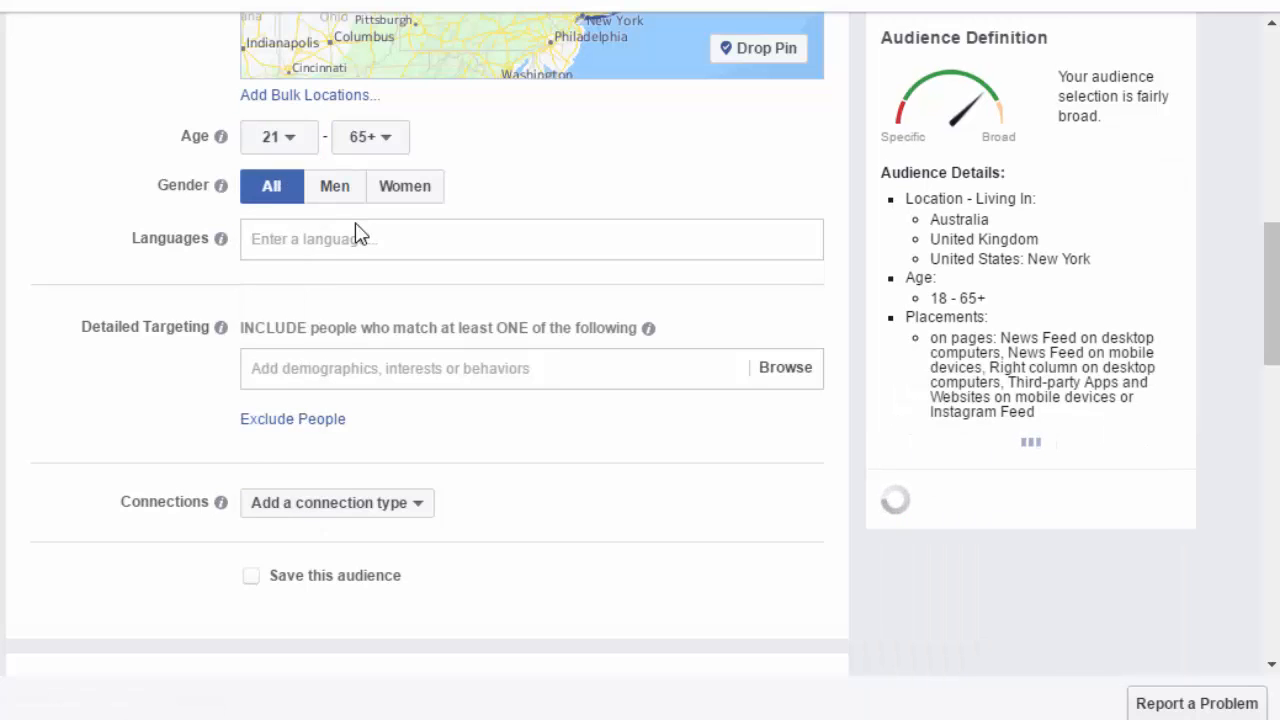
pyautogui.click(263, 150)
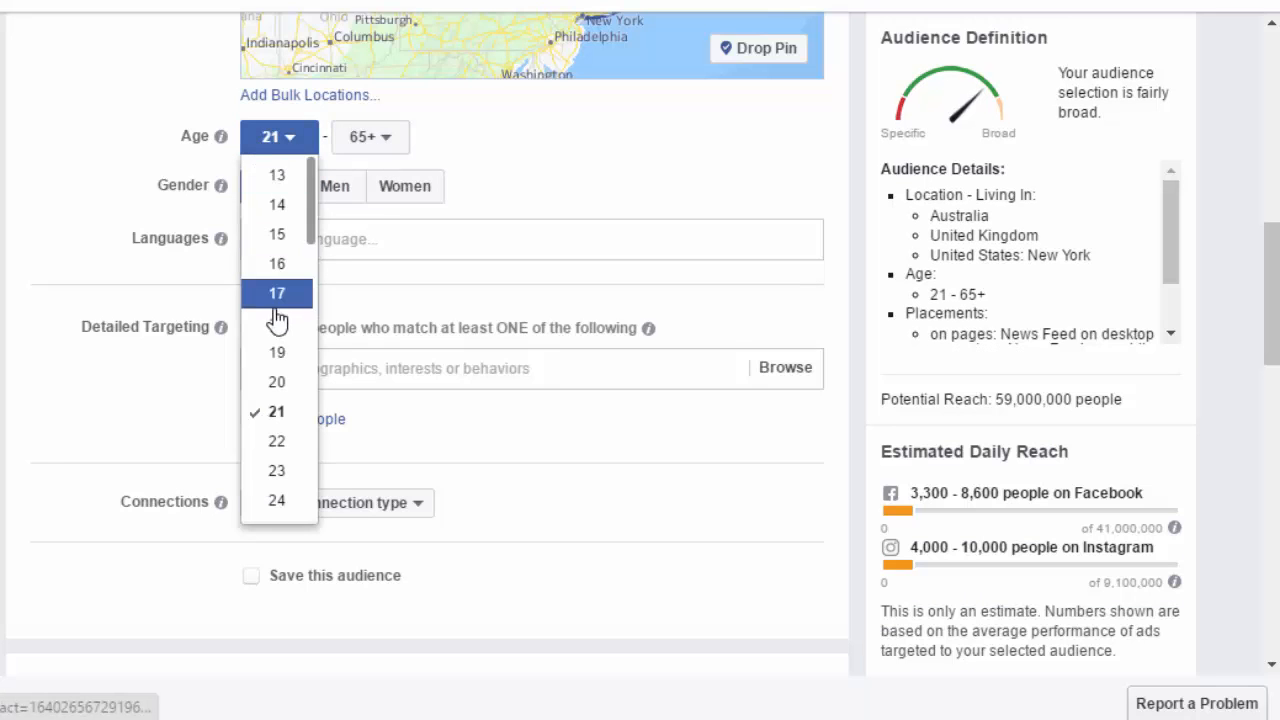
pyautogui.scroll(-2, 277, 383)
pyautogui.click(269, 409)
pyautogui.click(380, 145)
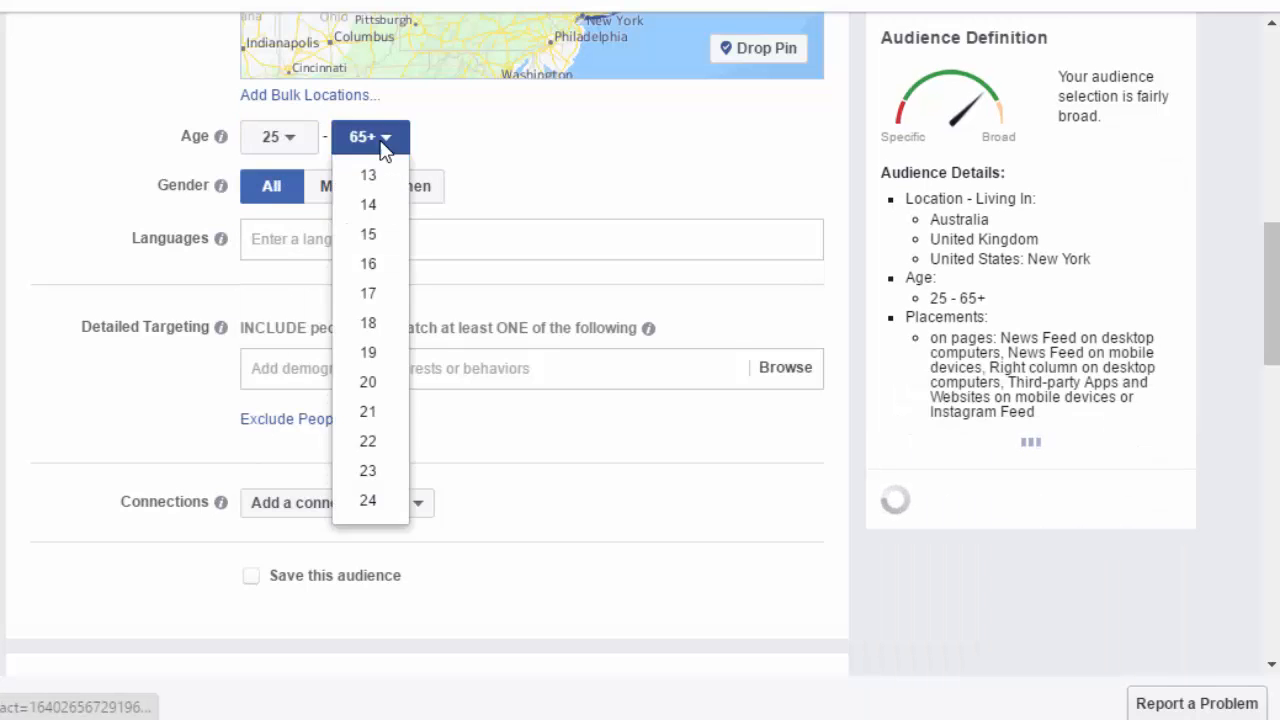
pyautogui.scroll(-6, 388, 362)
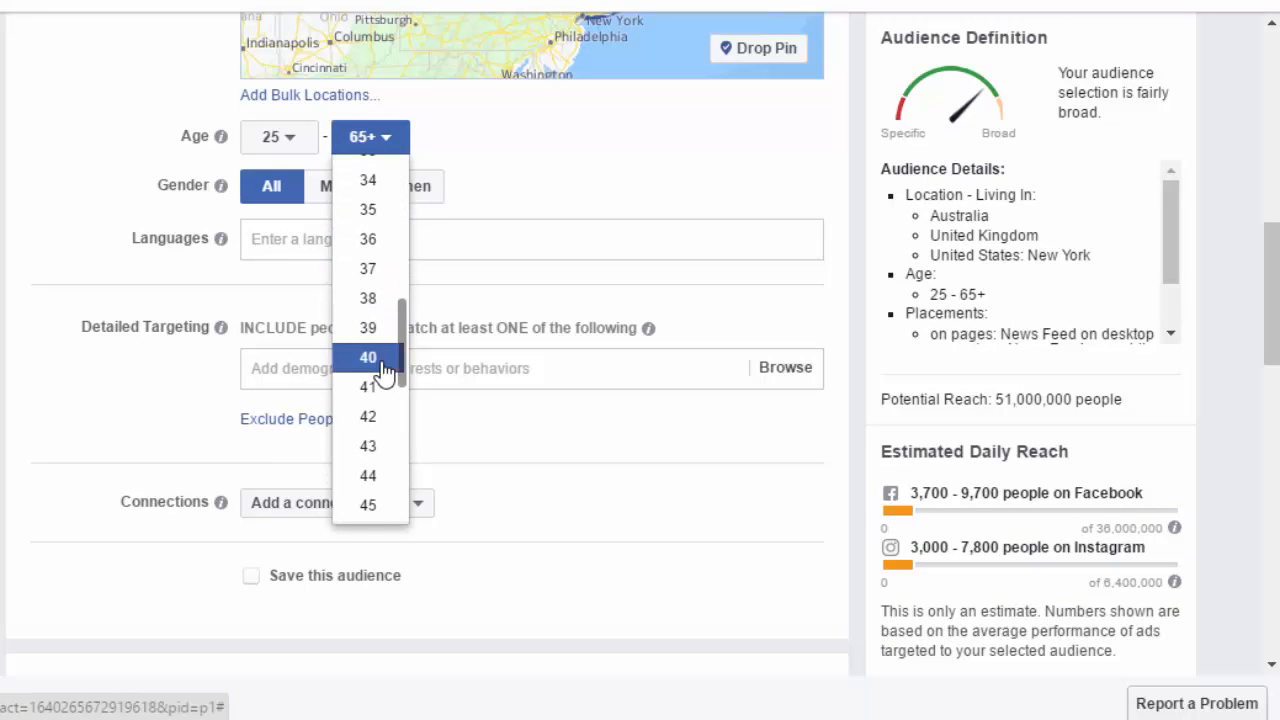
pyautogui.click(369, 505)
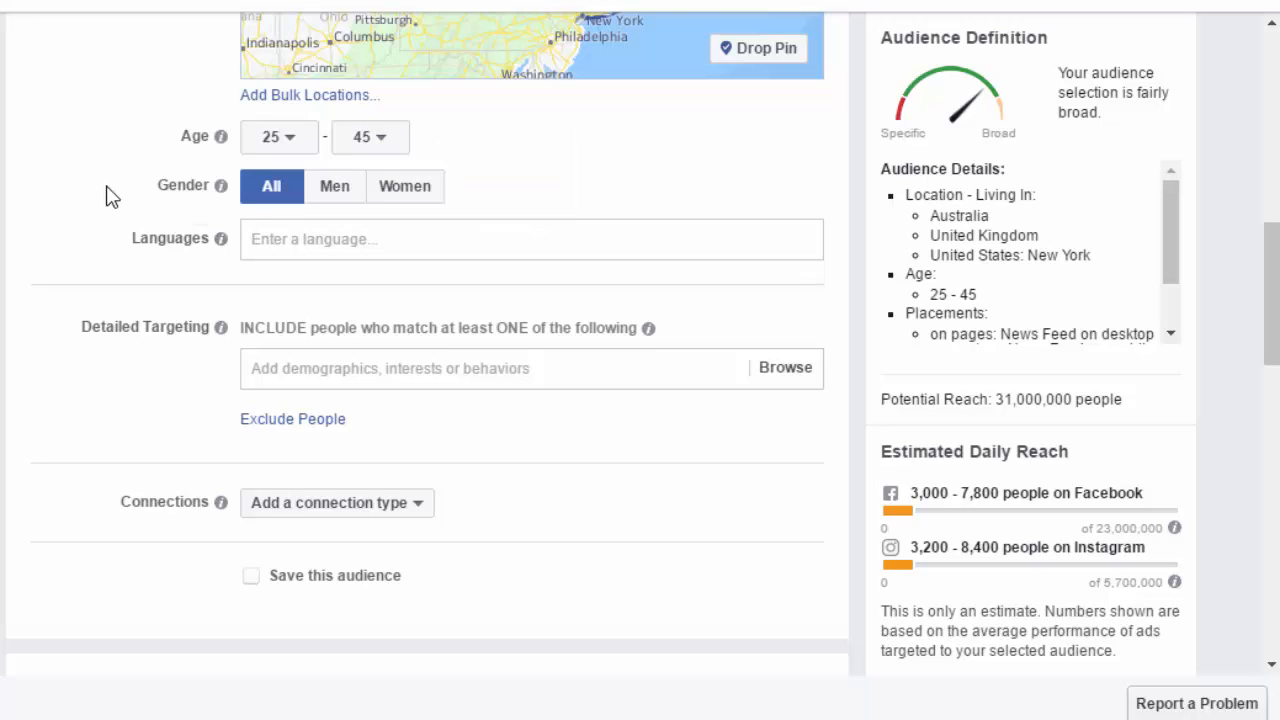
# - Set the audience language to English (All)
pyautogui.scroll(5, 108, 195)
pyautogui.scroll(2, 108, 195)
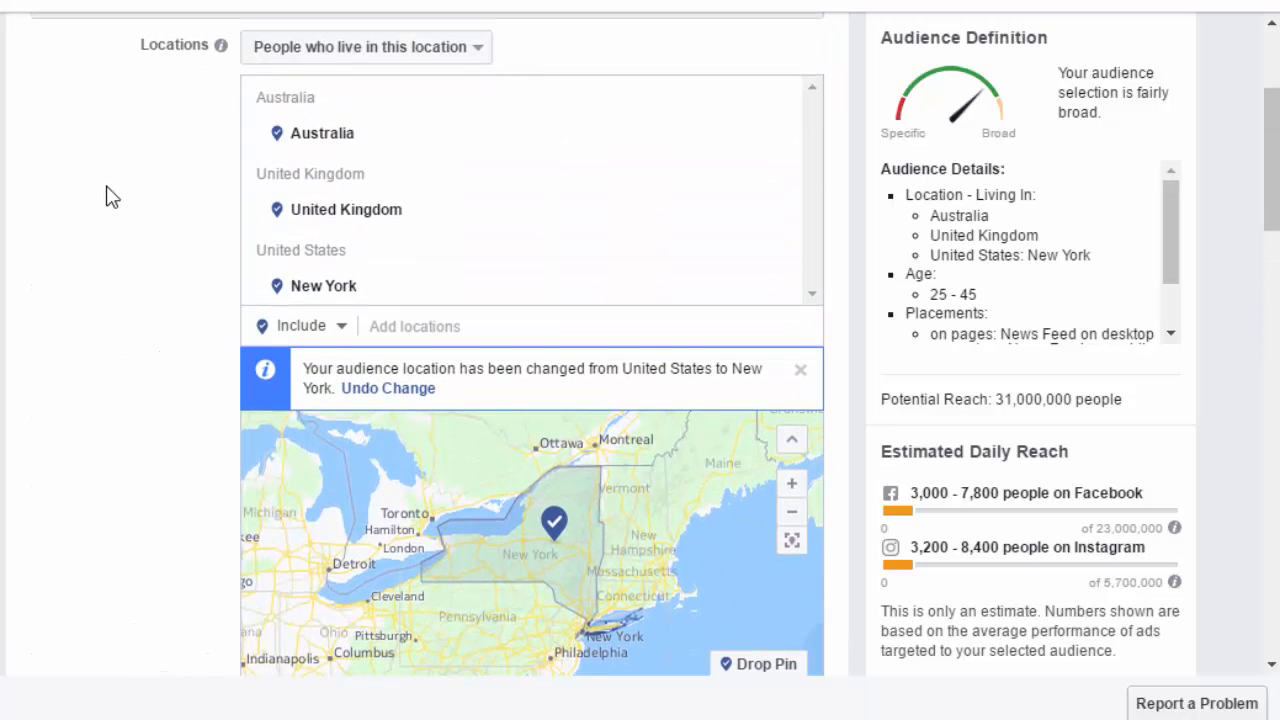
pyautogui.scroll(-4, 245, 290)
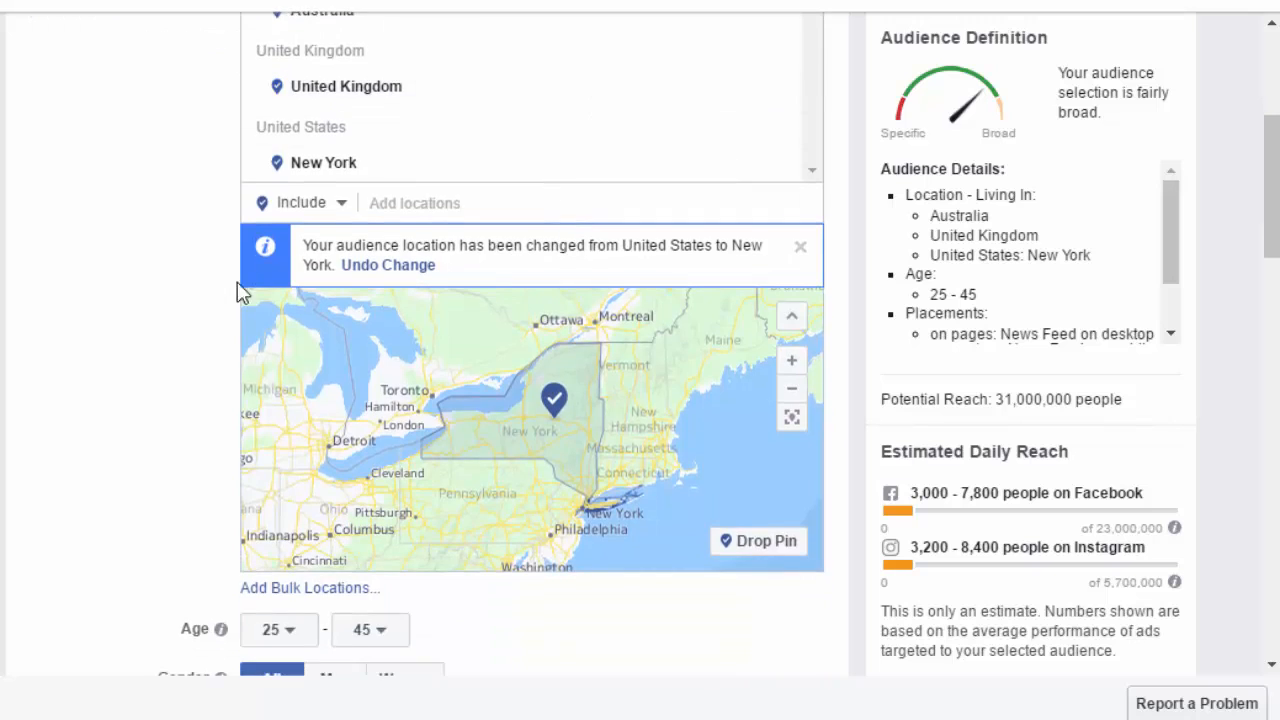
pyautogui.scroll(-4, 180, 346)
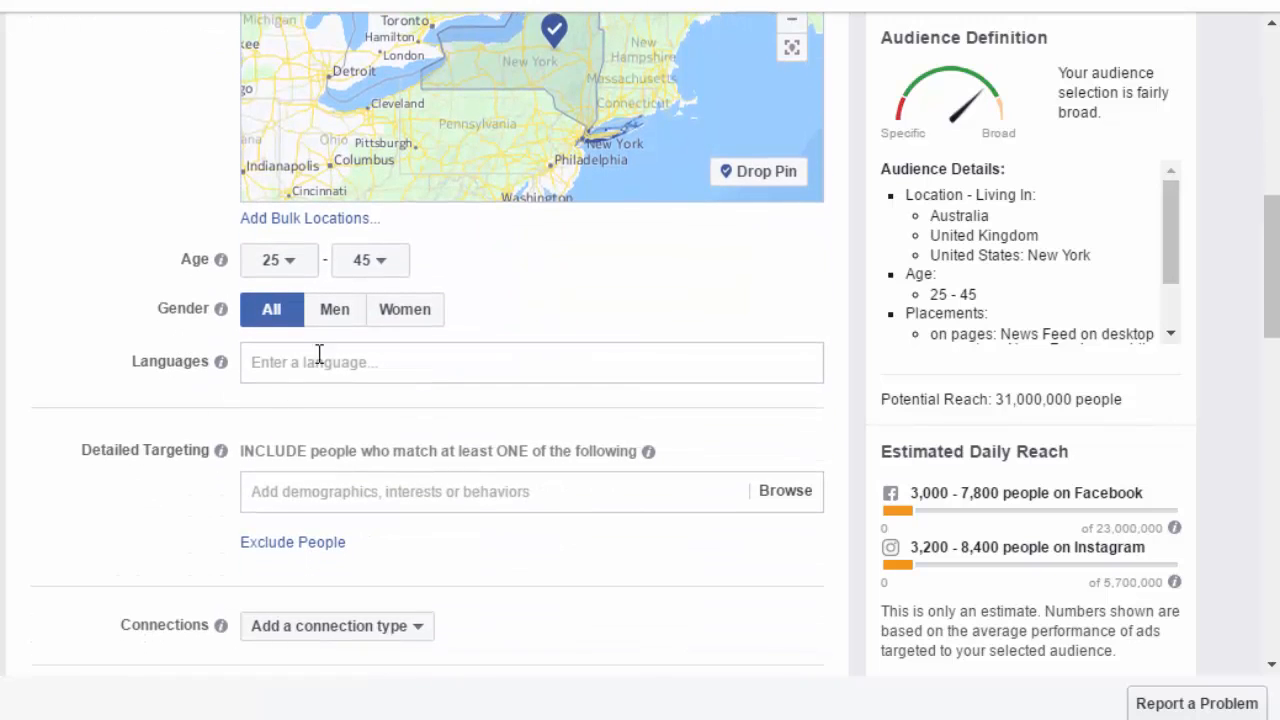
pyautogui.click(304, 366)
pyautogui.write('e')
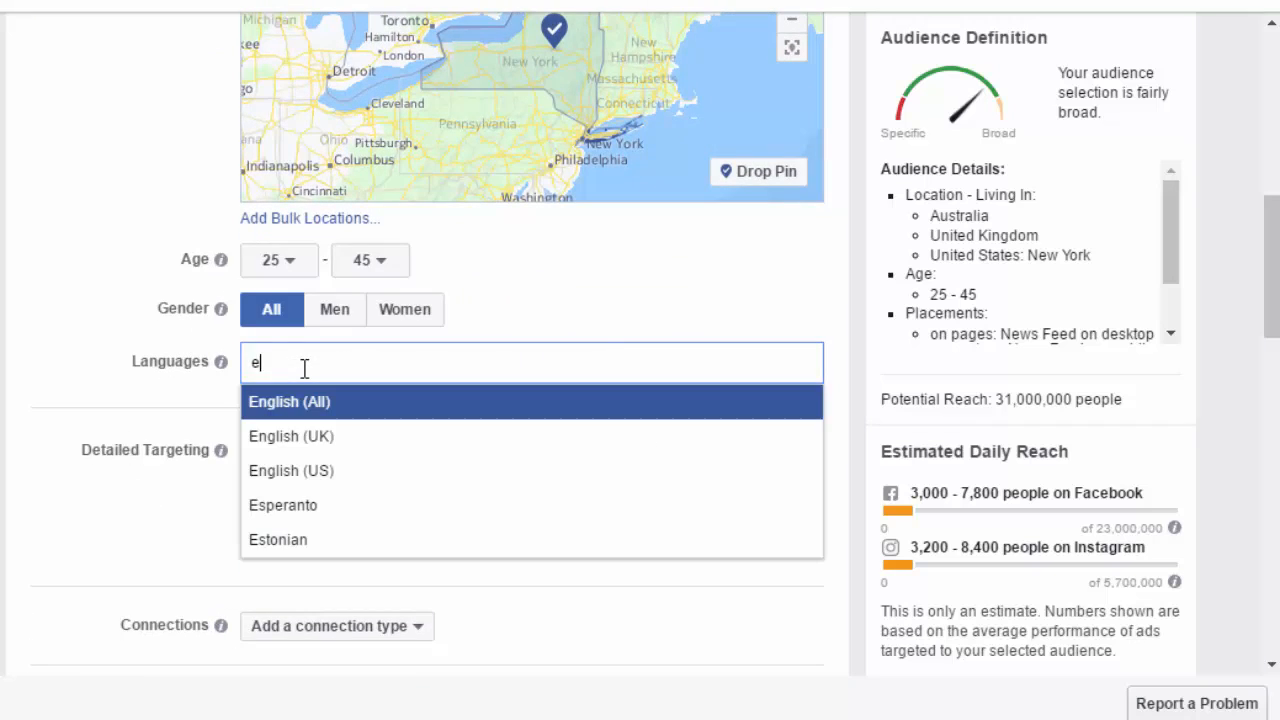
pyautogui.write('ngl')
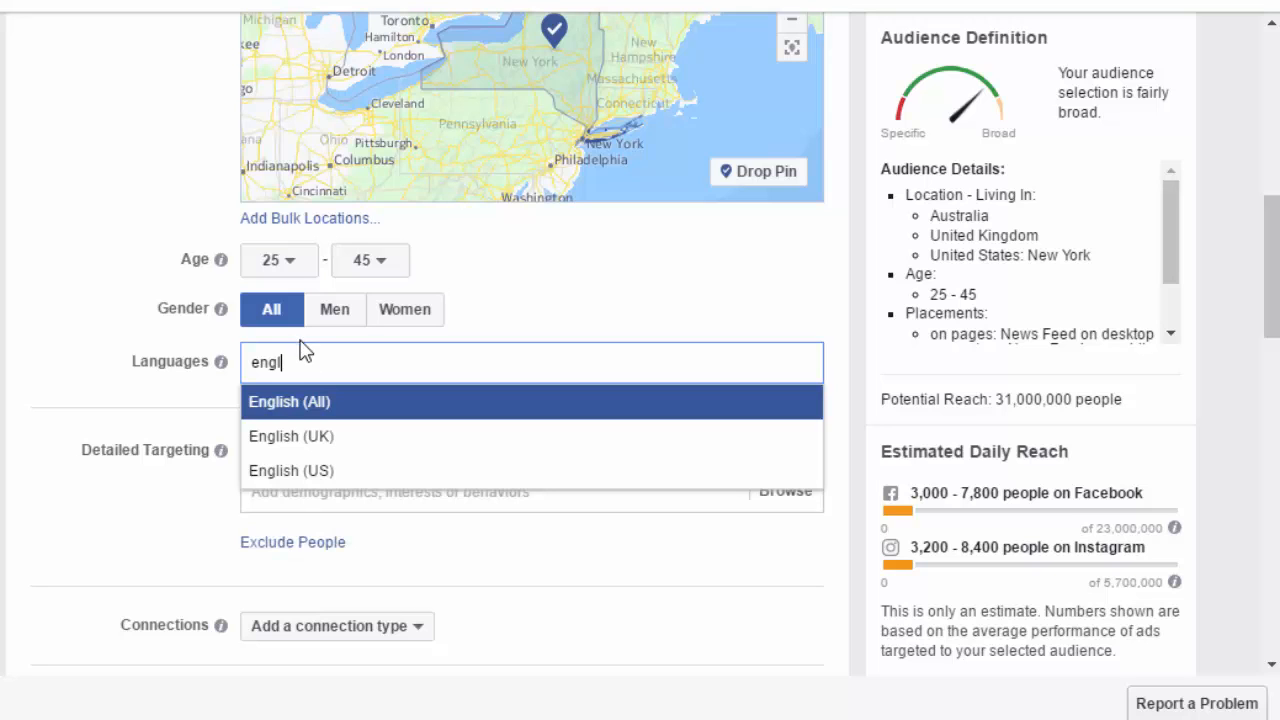
pyautogui.click(284, 404)
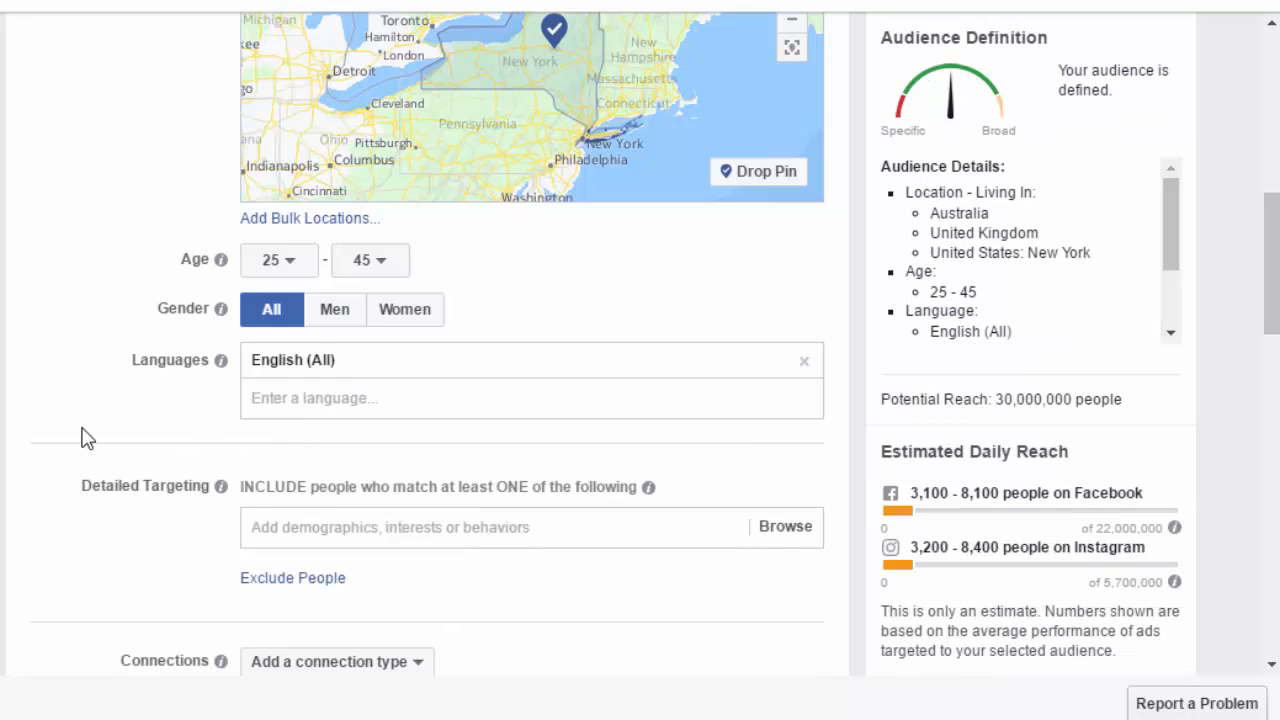
# - Browse the detailed targeting categories under Demographics, Interests and Behaviors
pyautogui.scroll(-1, 55, 415)
pyautogui.scroll(-4, 55, 415)
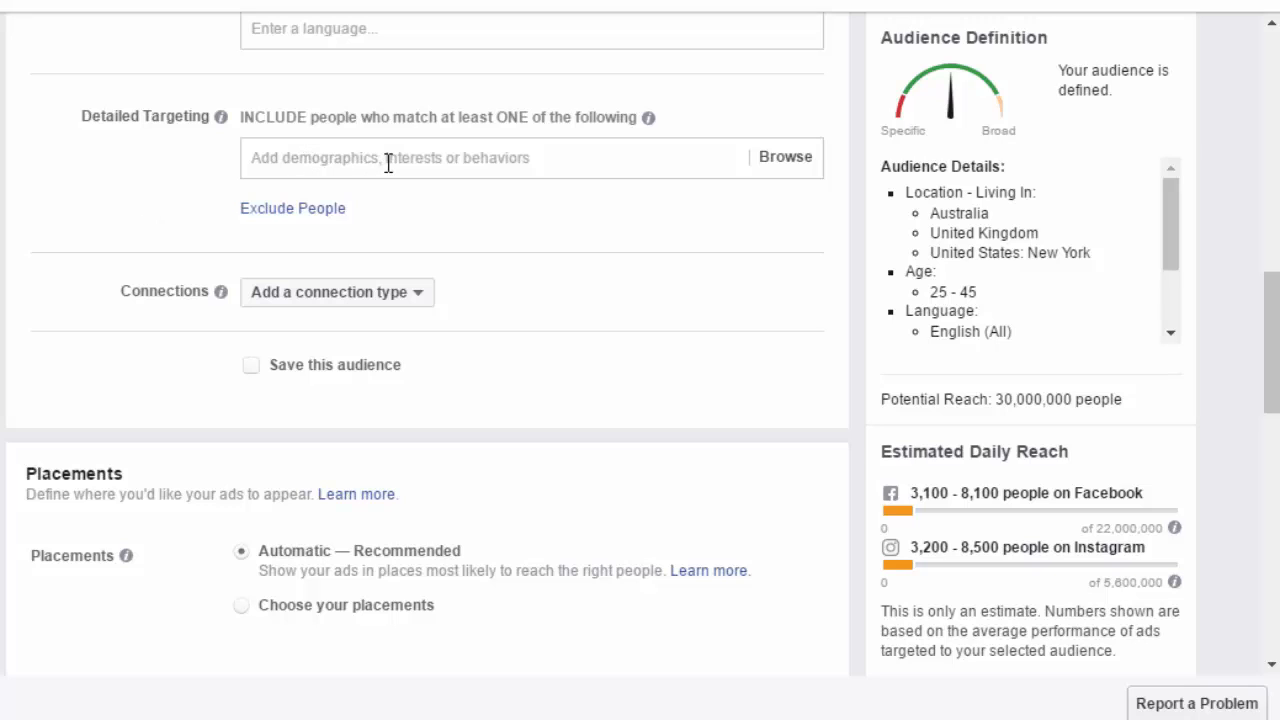
pyautogui.click(791, 164)
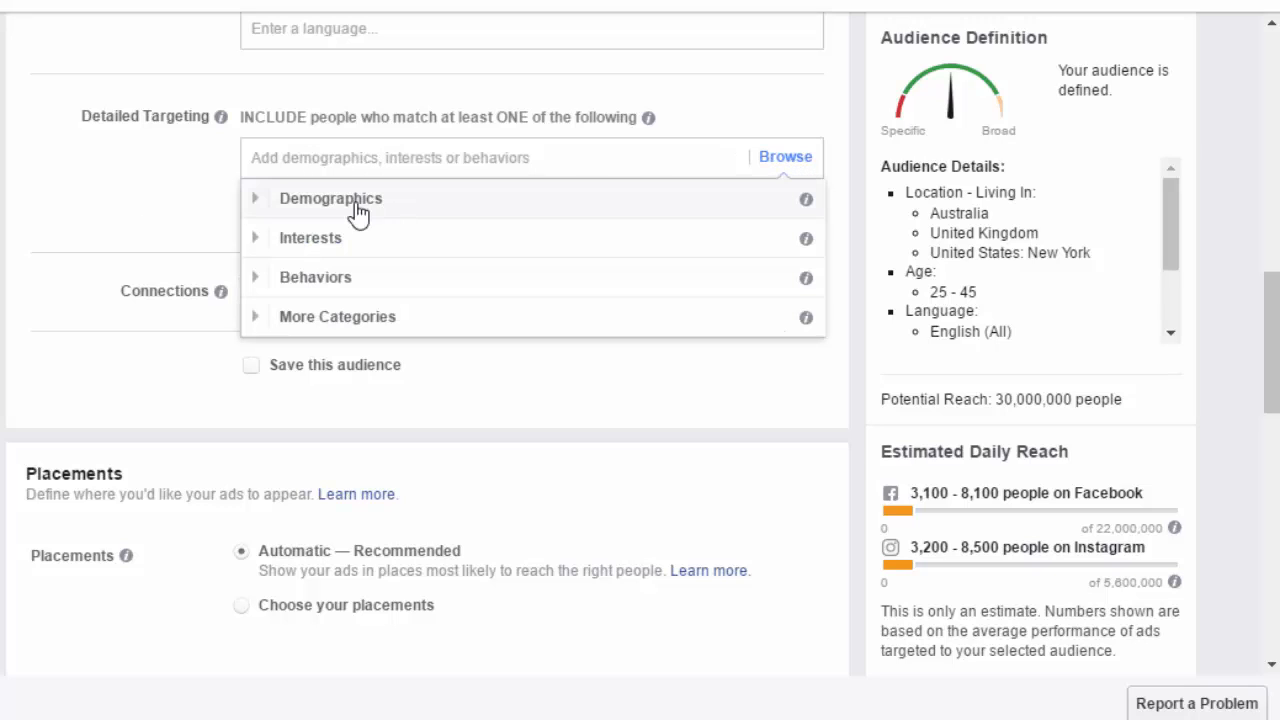
pyautogui.click(257, 201)
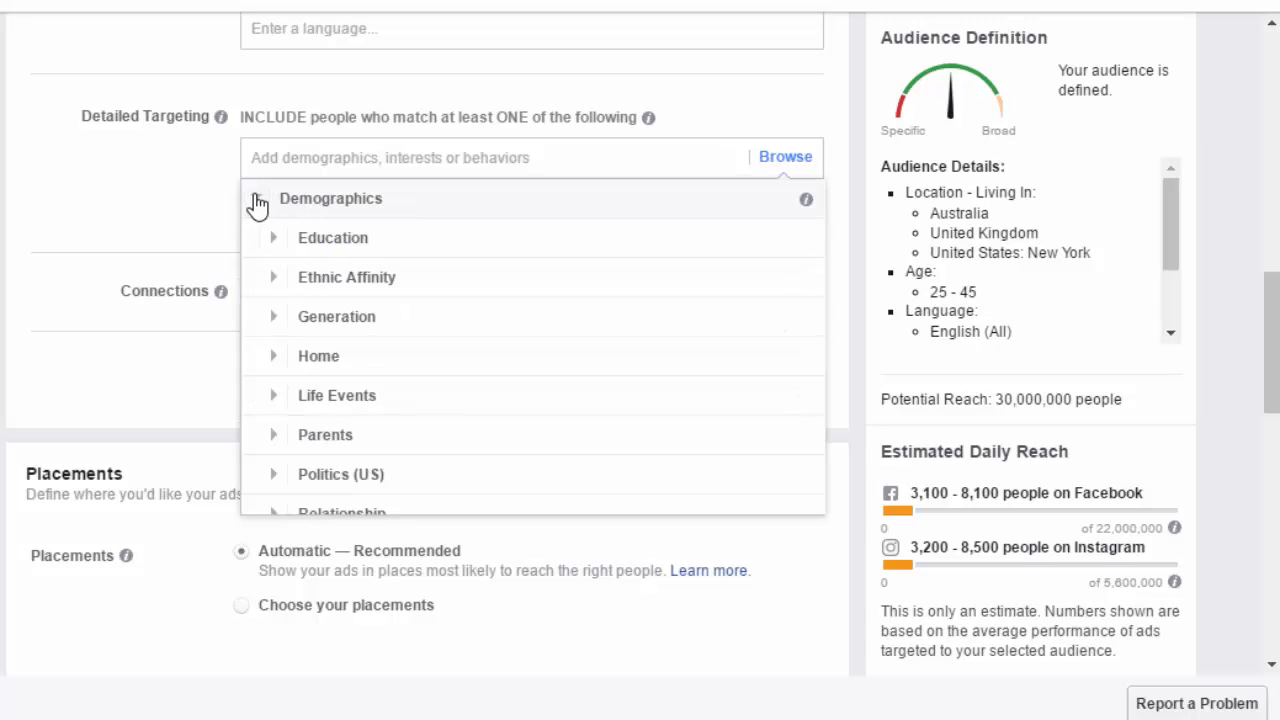
pyautogui.scroll(-3, 326, 249)
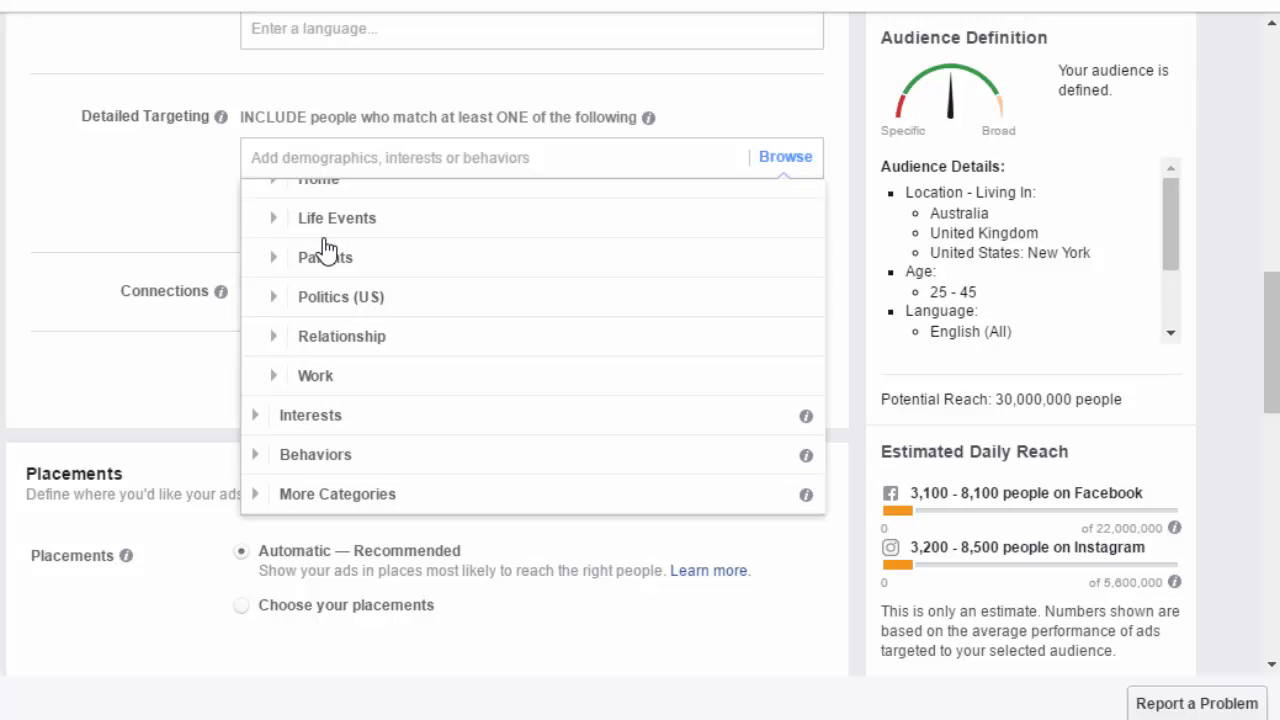
pyautogui.scroll(3, 326, 249)
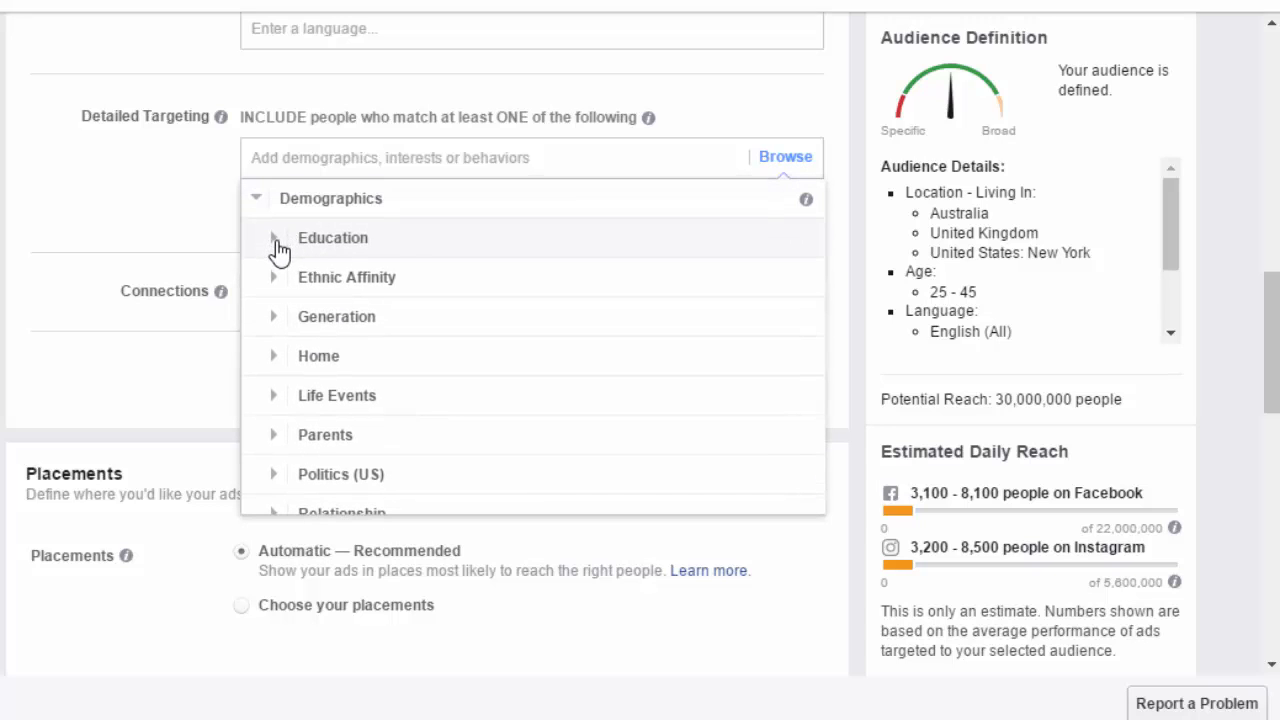
pyautogui.click(279, 248)
pyautogui.click(294, 240)
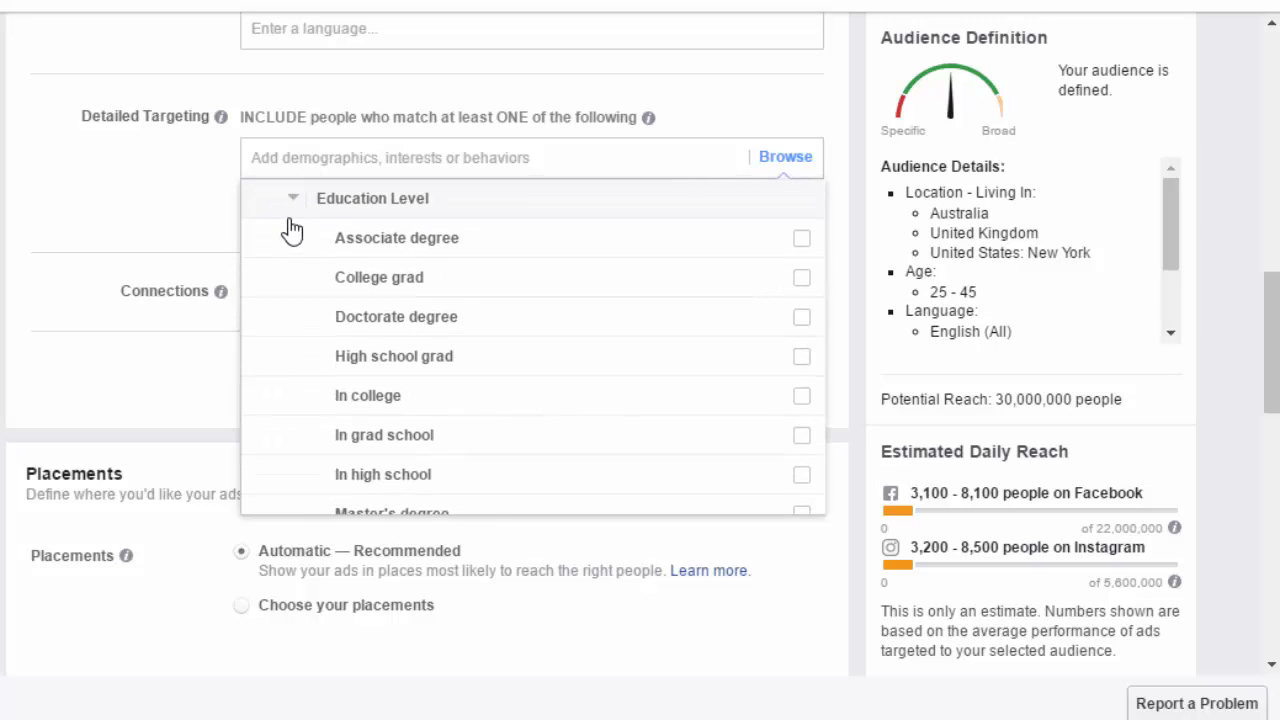
pyautogui.click(290, 202)
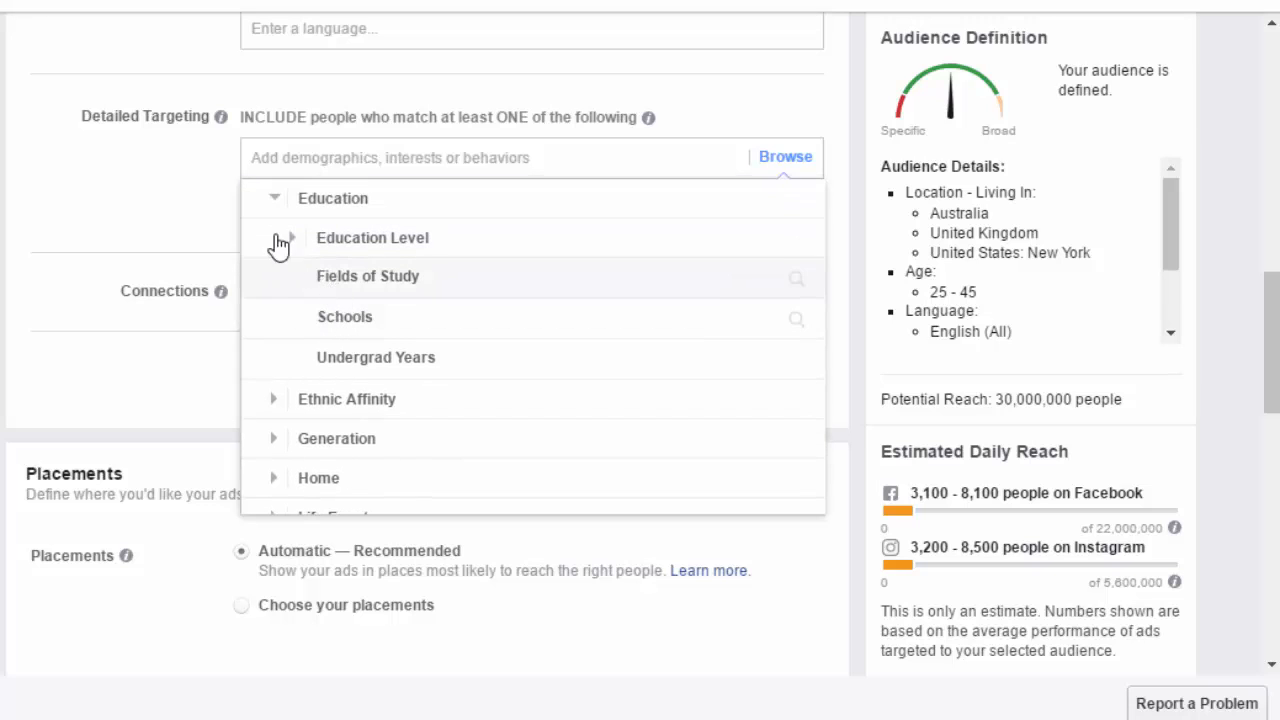
pyautogui.click(274, 202)
pyautogui.scroll(1, 272, 215)
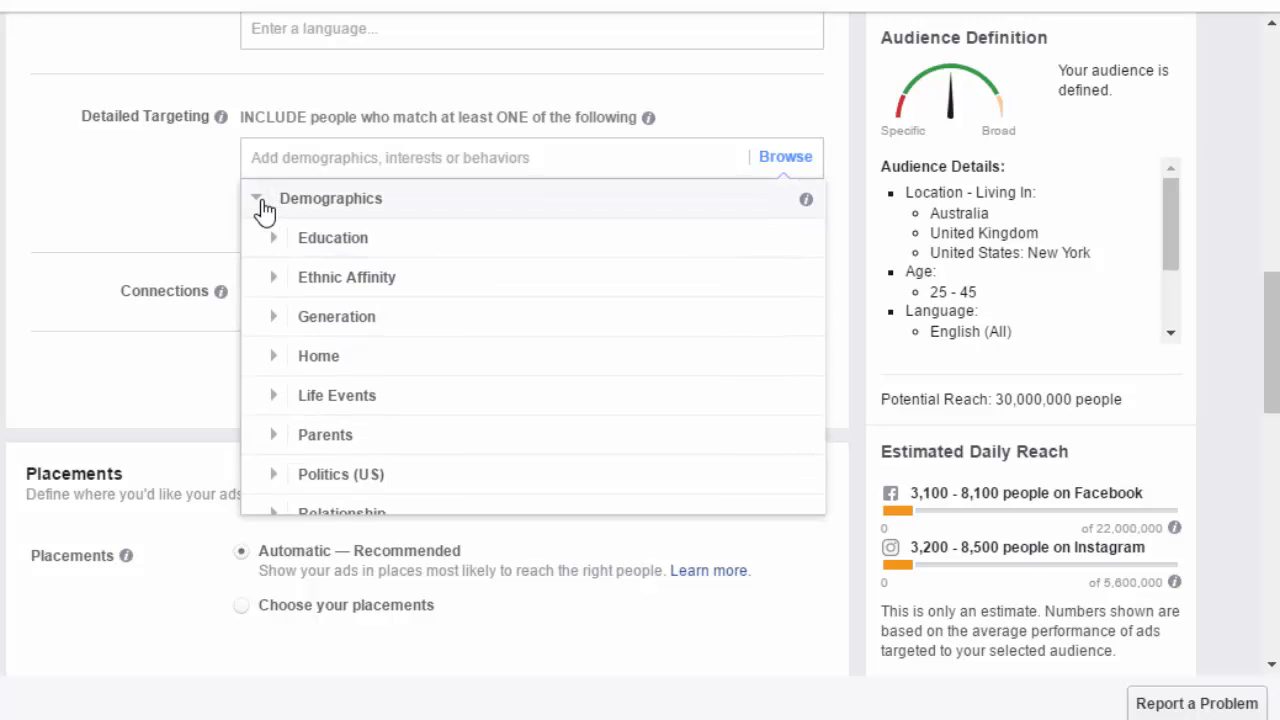
pyautogui.click(262, 202)
pyautogui.click(263, 241)
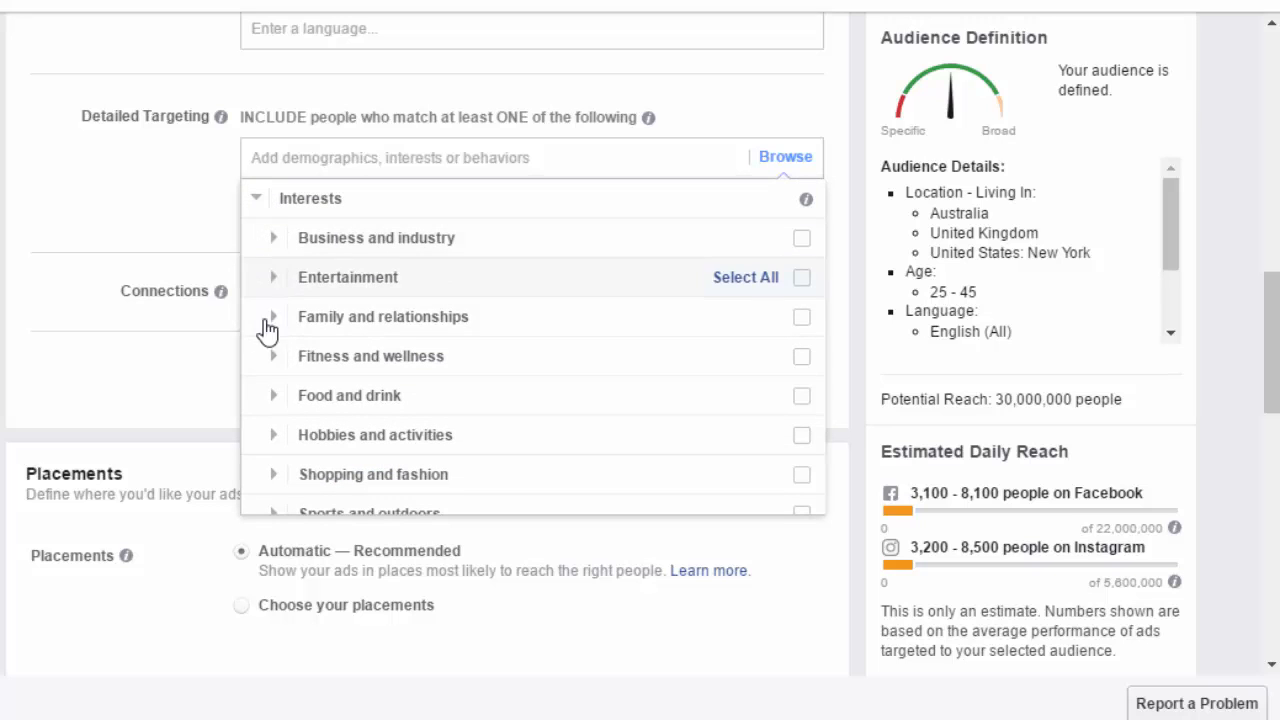
pyautogui.click(260, 204)
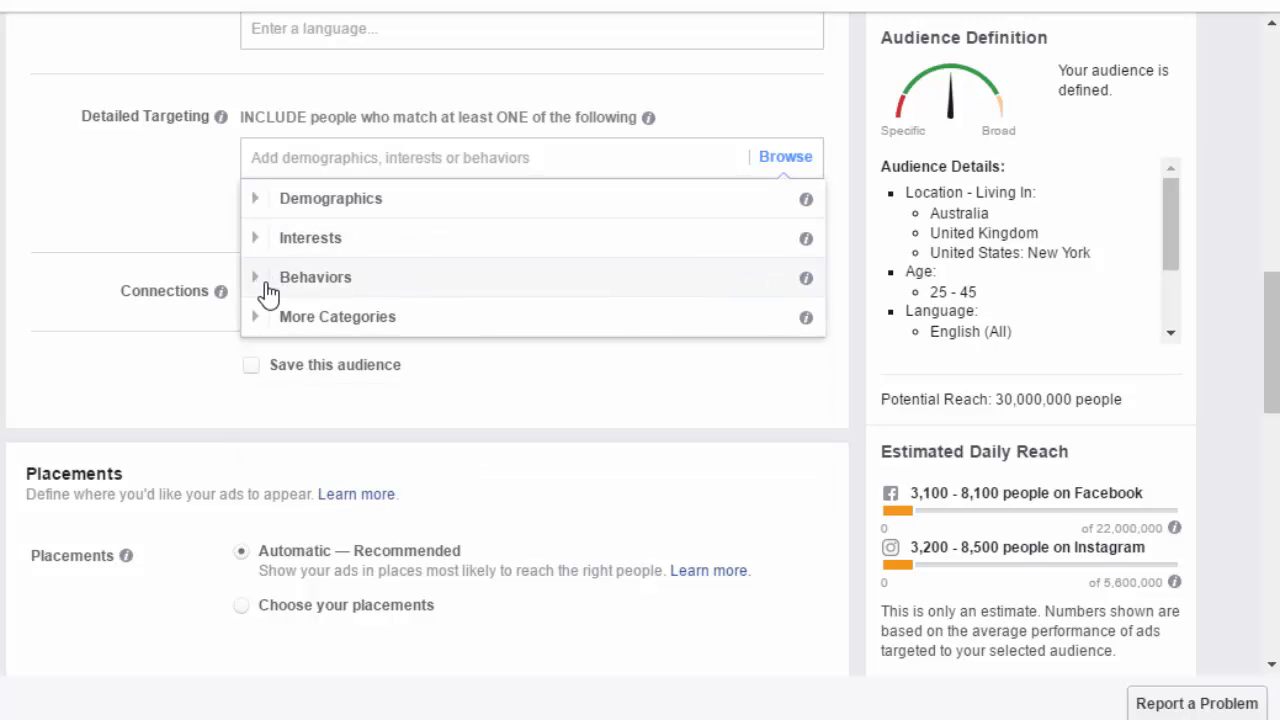
pyautogui.click(266, 281)
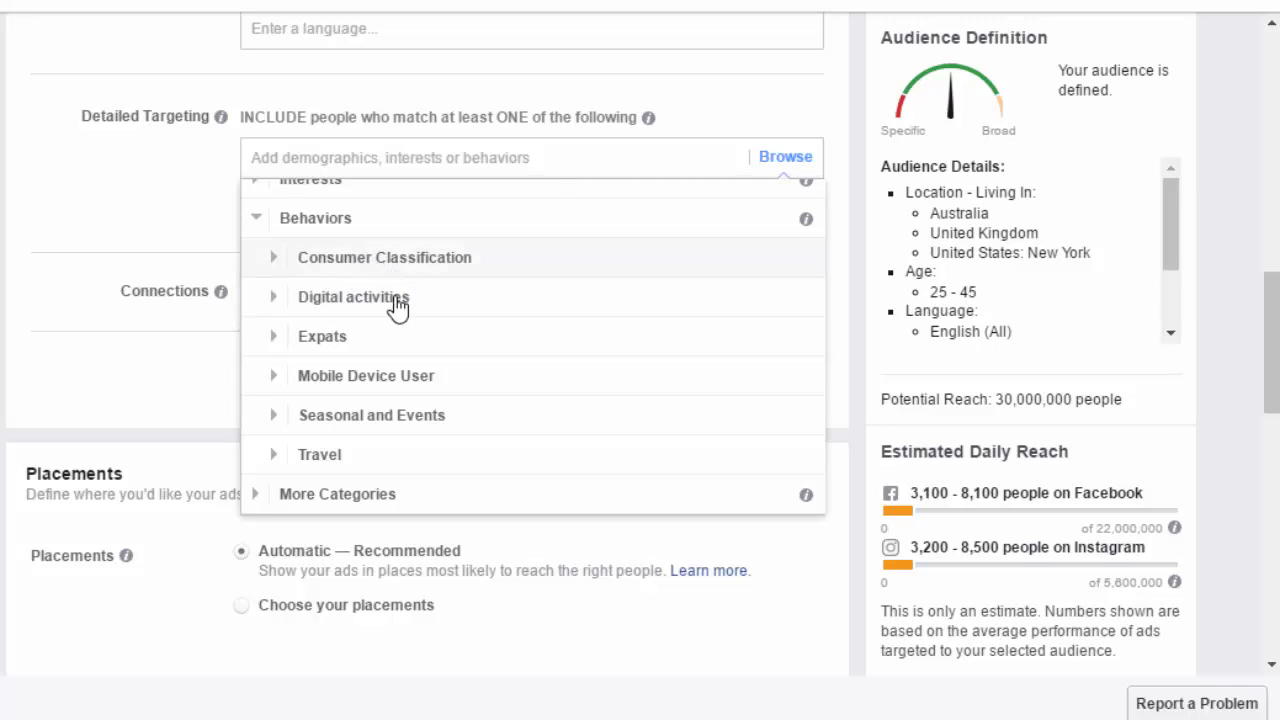
pyautogui.click(257, 219)
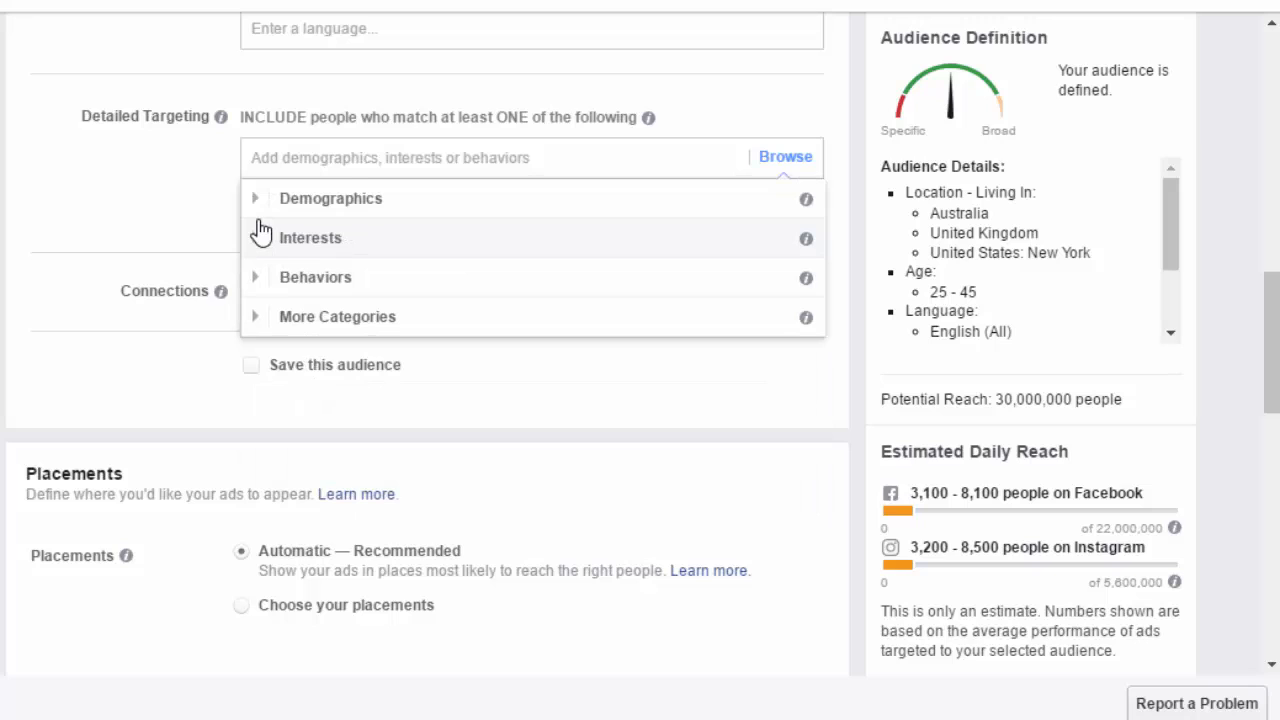
pyautogui.click(264, 155)
pyautogui.click(136, 182)
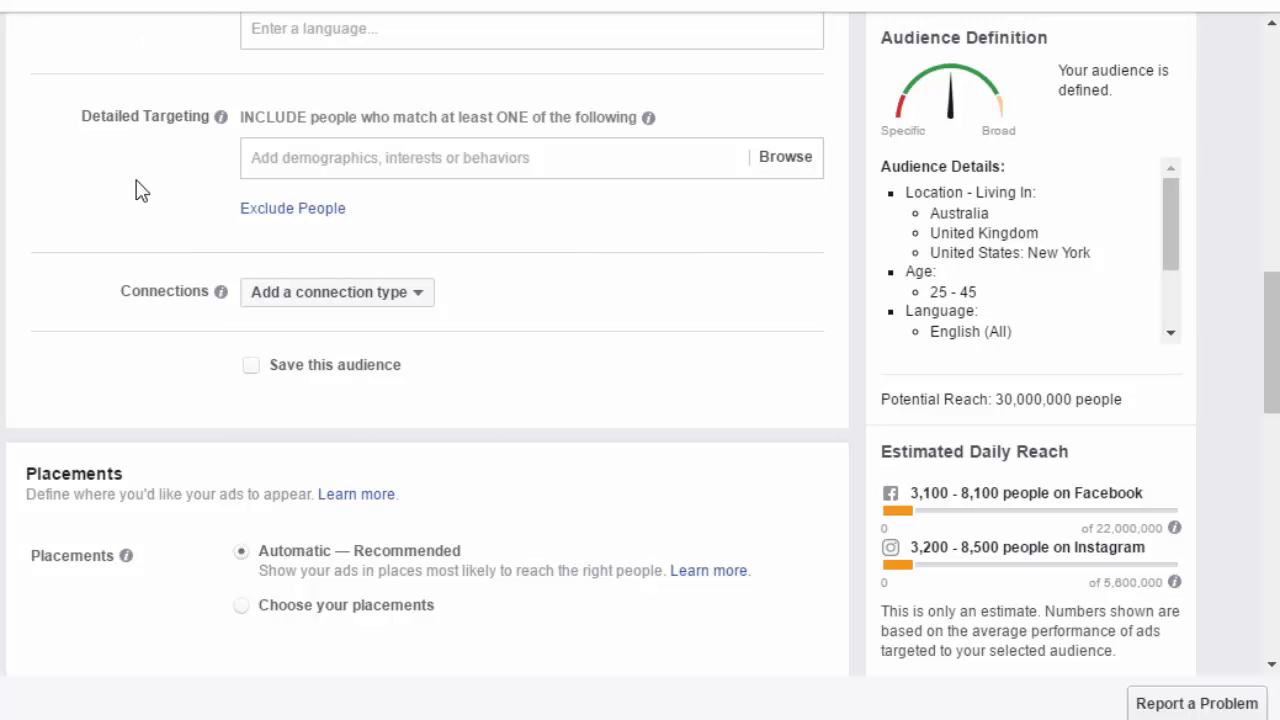
# - Add Internet marketing as a Field of Study to the detailed targeting
pyautogui.click(416, 159)
pyautogui.write('internet')
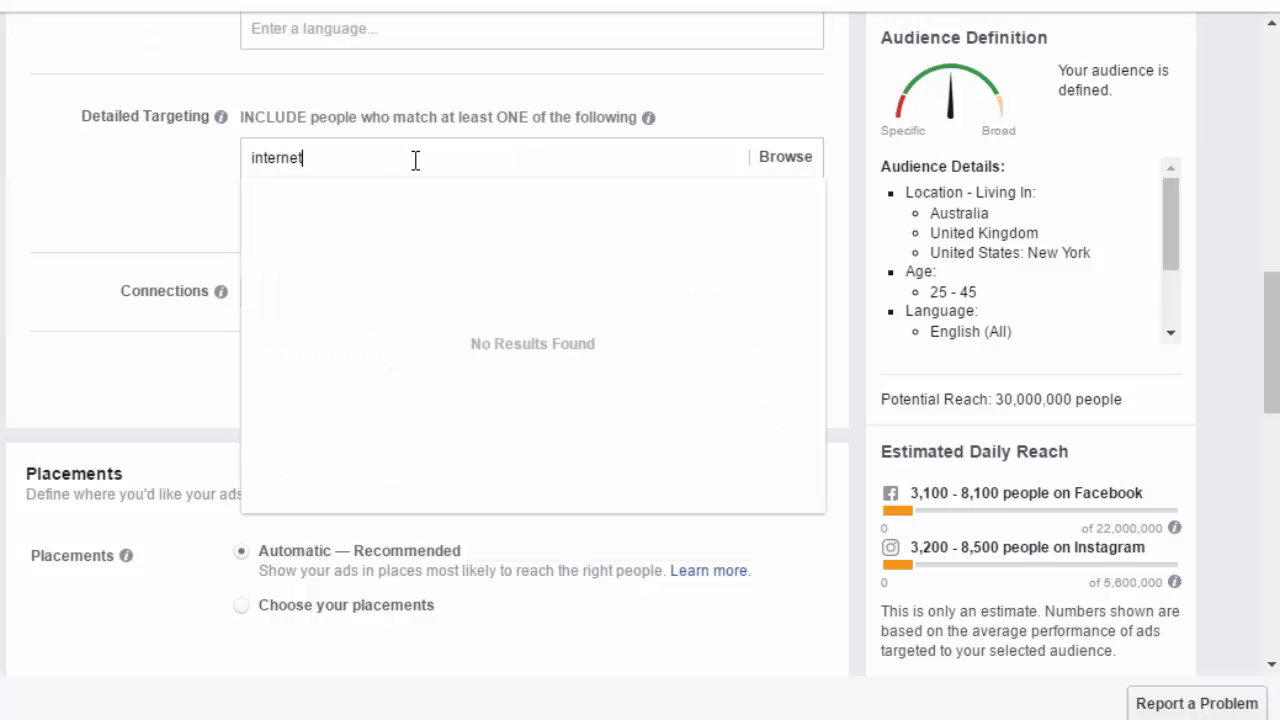
pyautogui.write(' marketing')
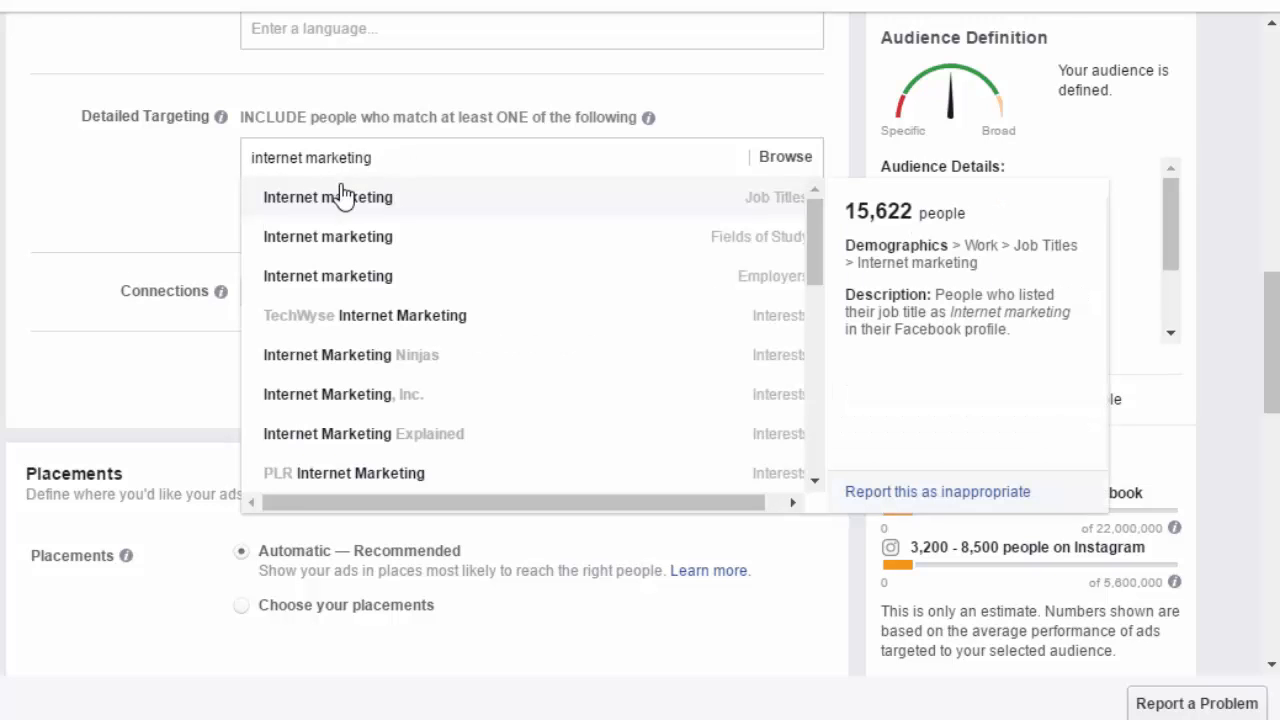
pyautogui.click(341, 240)
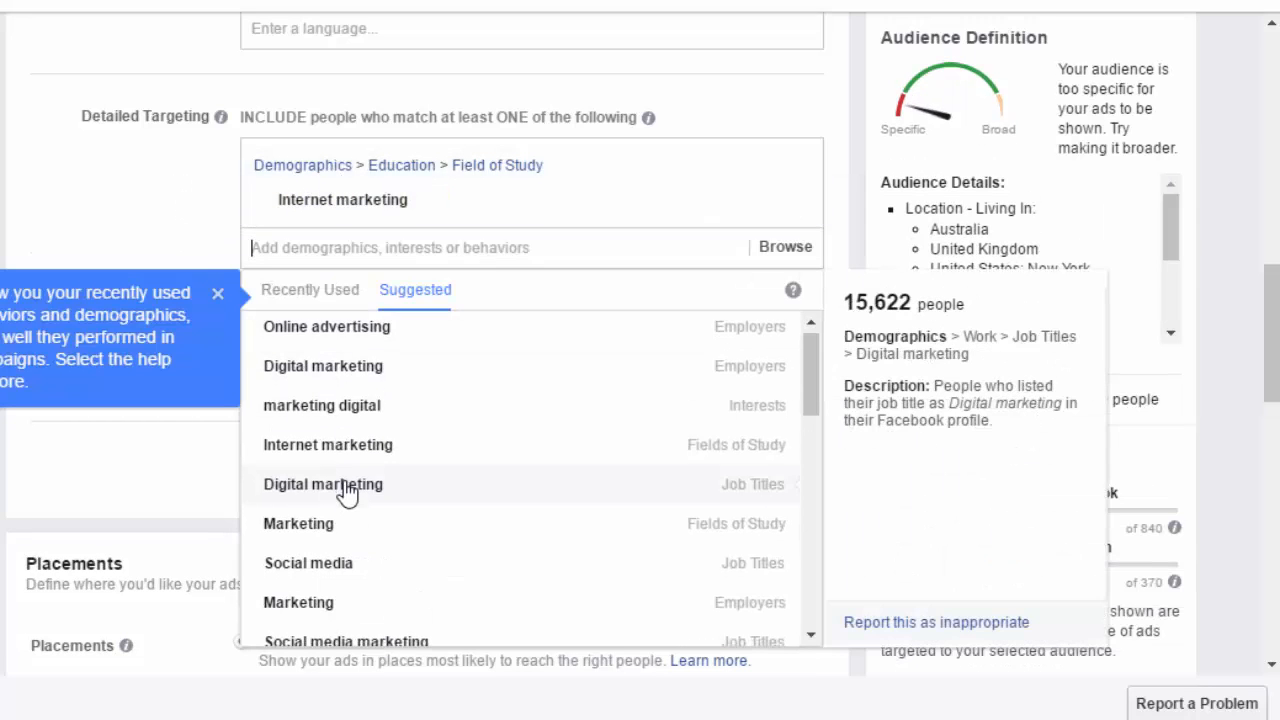
# - Add Digital marketing from the suggested Employers to the detailed targeting
pyautogui.scroll(-2, 347, 490)
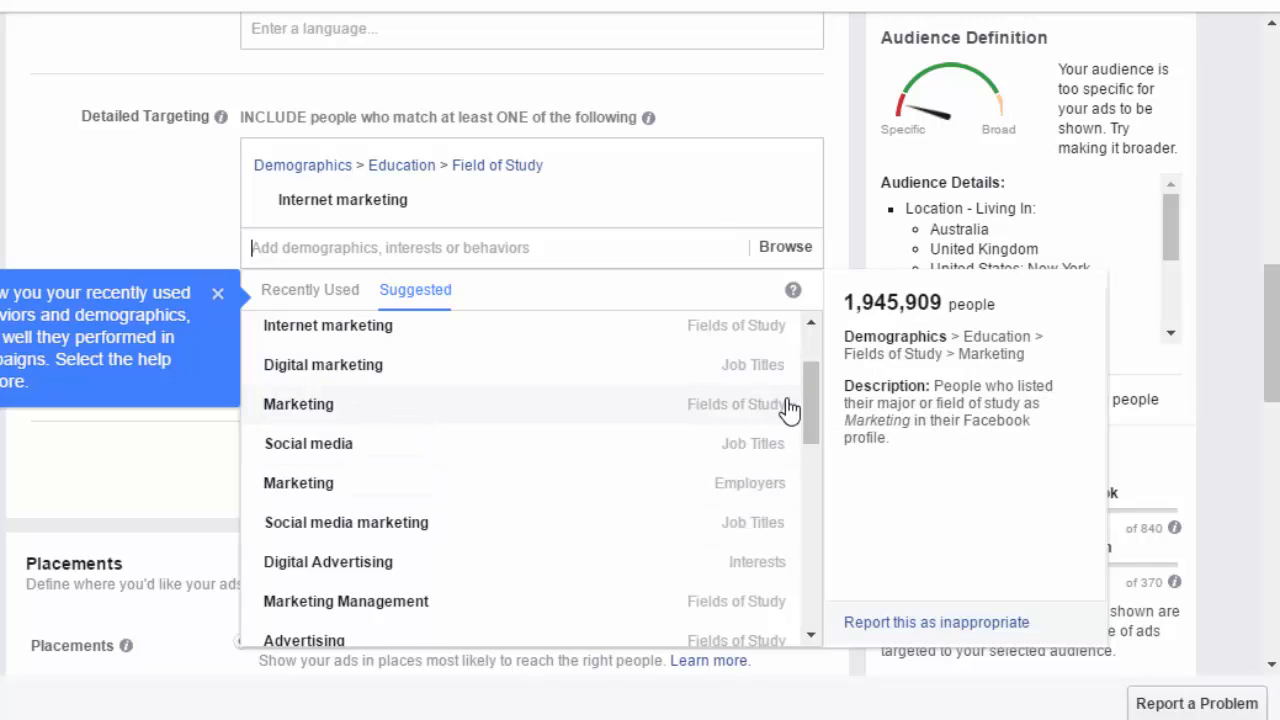
pyautogui.moveTo(811, 405); pyautogui.dragTo(818, 345)
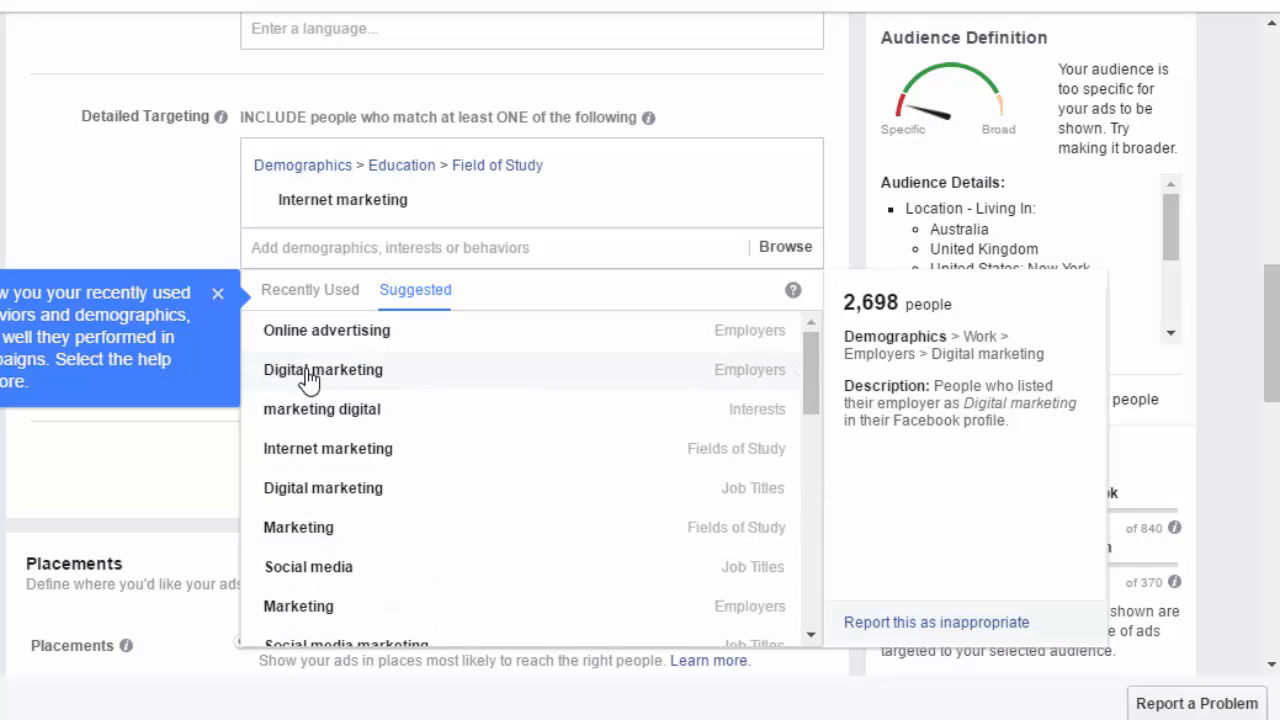
pyautogui.click(310, 372)
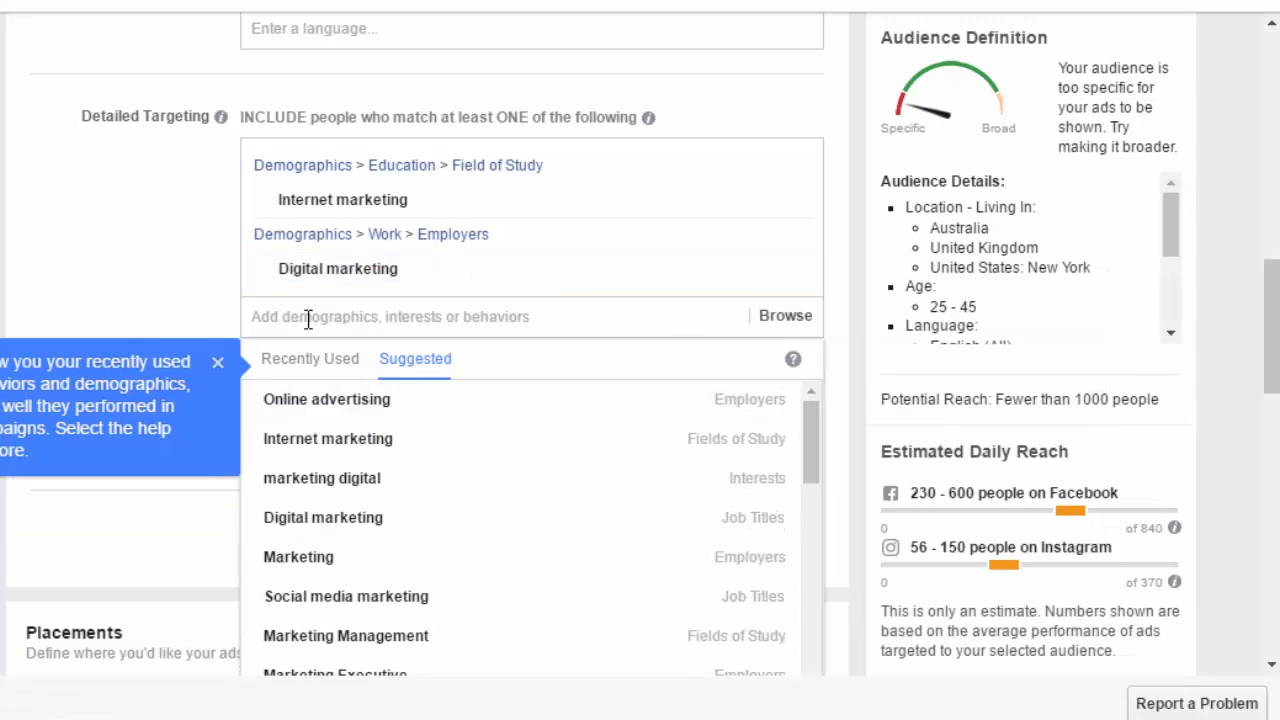
# - Add the Search engine optimization interest to the detailed targeting
pyautogui.write('se')
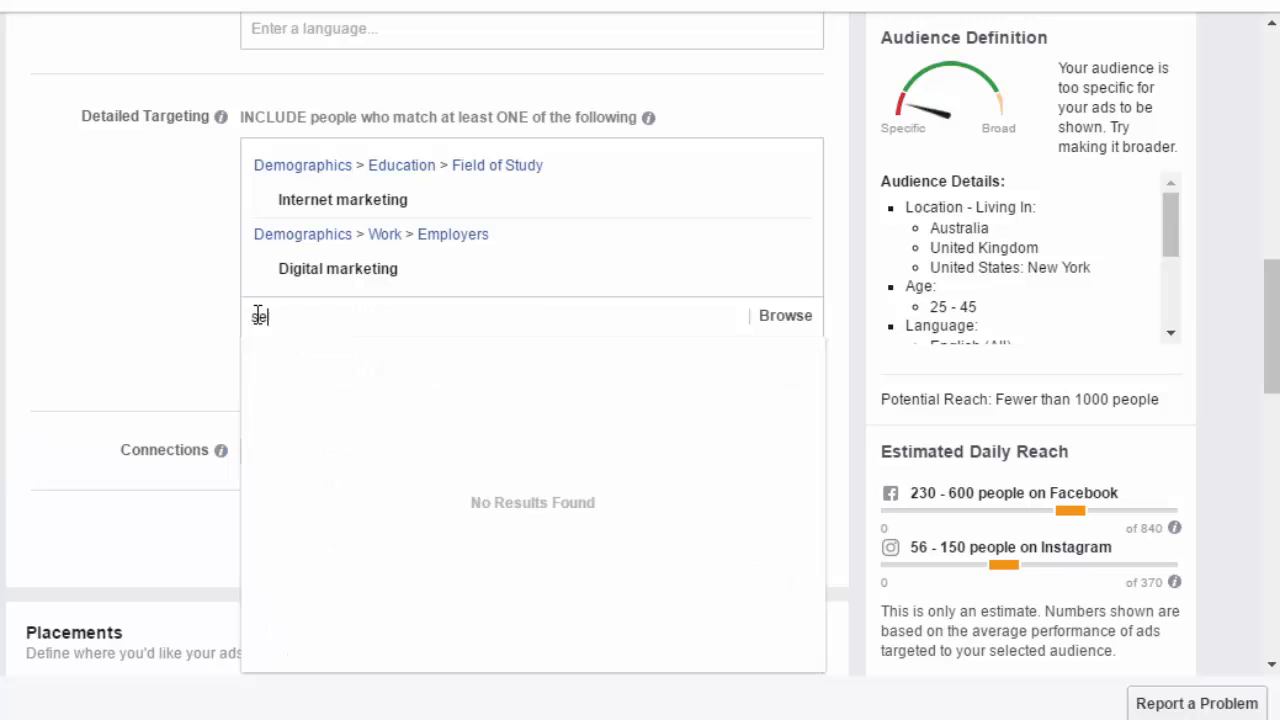
pyautogui.write('arch engine optimi')
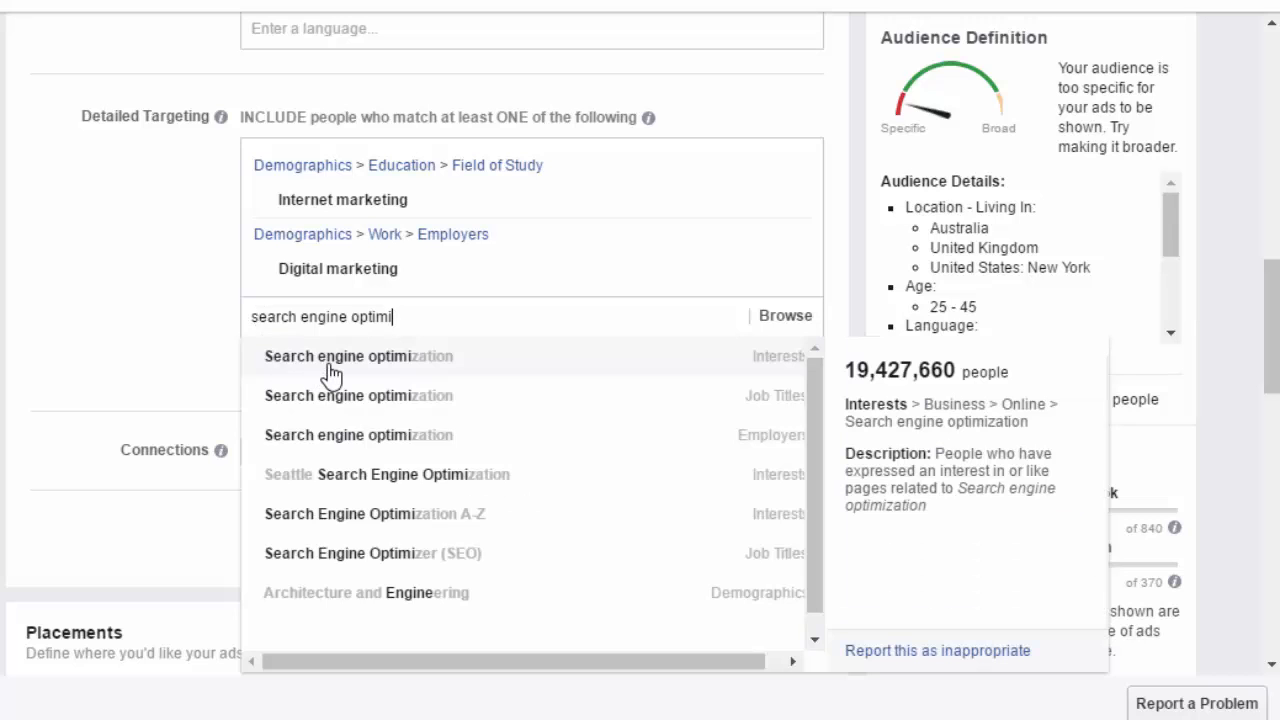
pyautogui.click(331, 373)
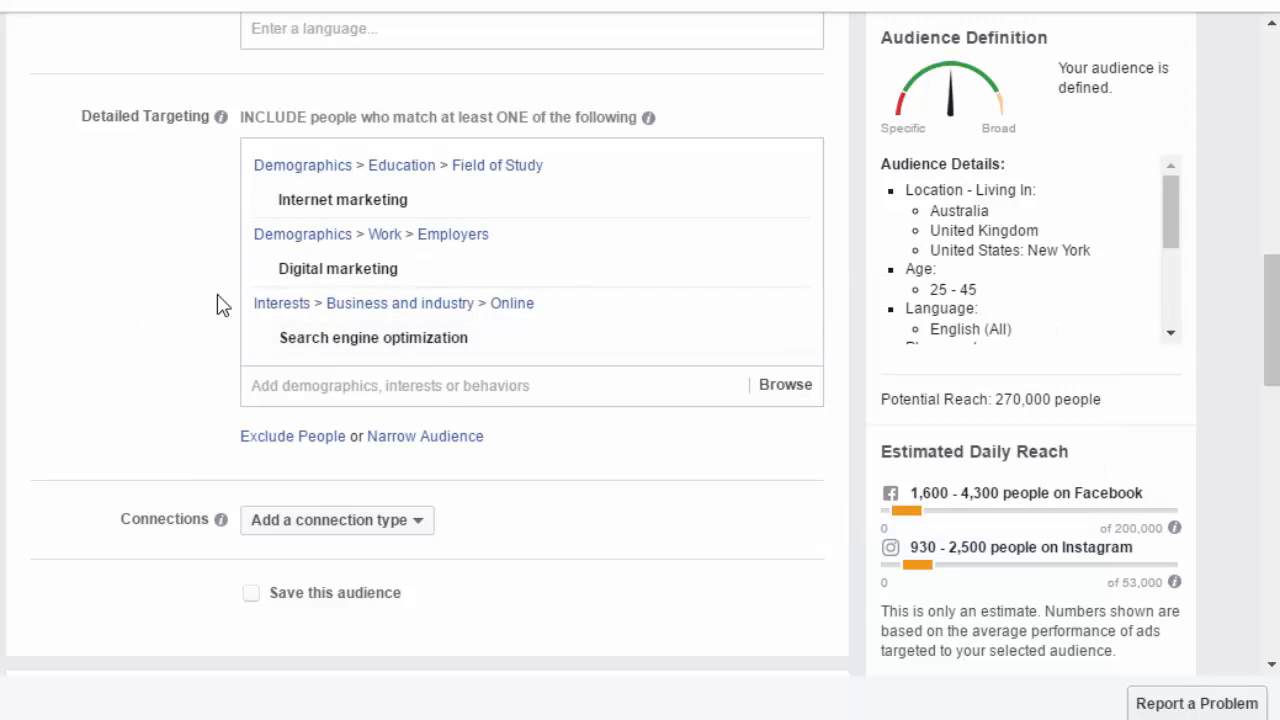
# - Set the audience connection type to Advanced Combinations
pyautogui.scroll(-5, 171, 277)
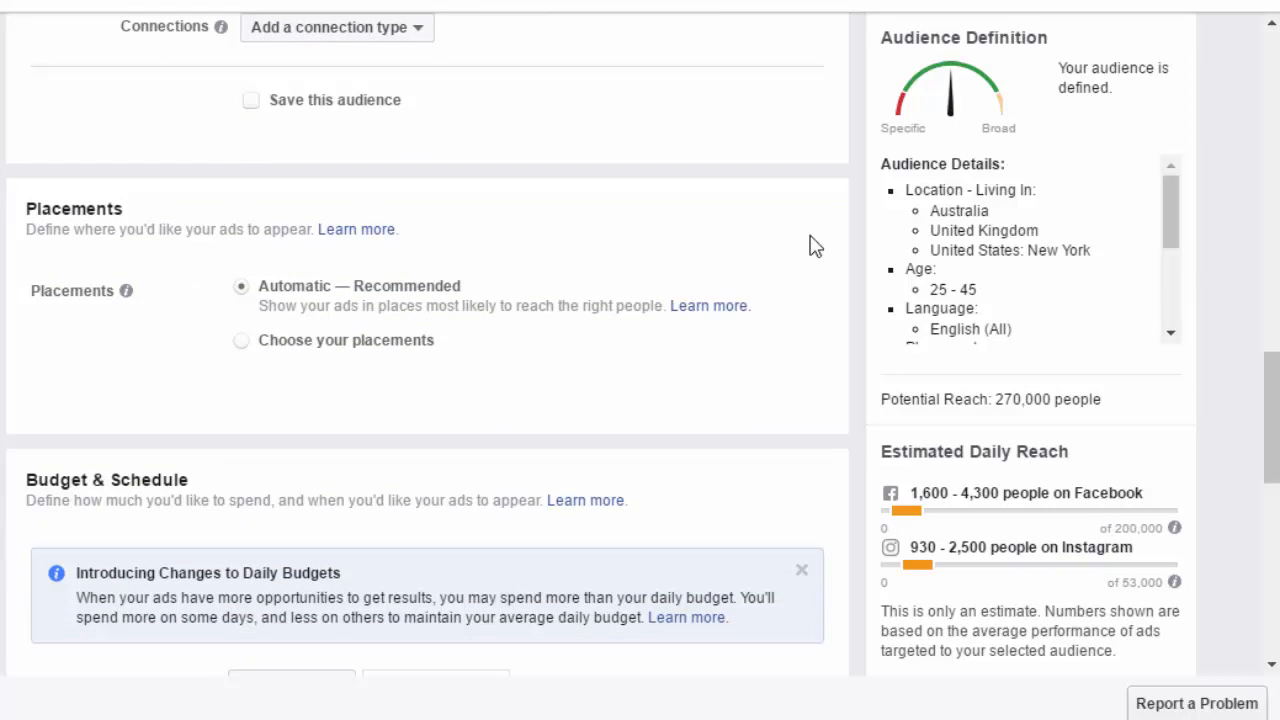
pyautogui.scroll(1, 1275, 378)
pyautogui.scroll(-1, 1275, 378)
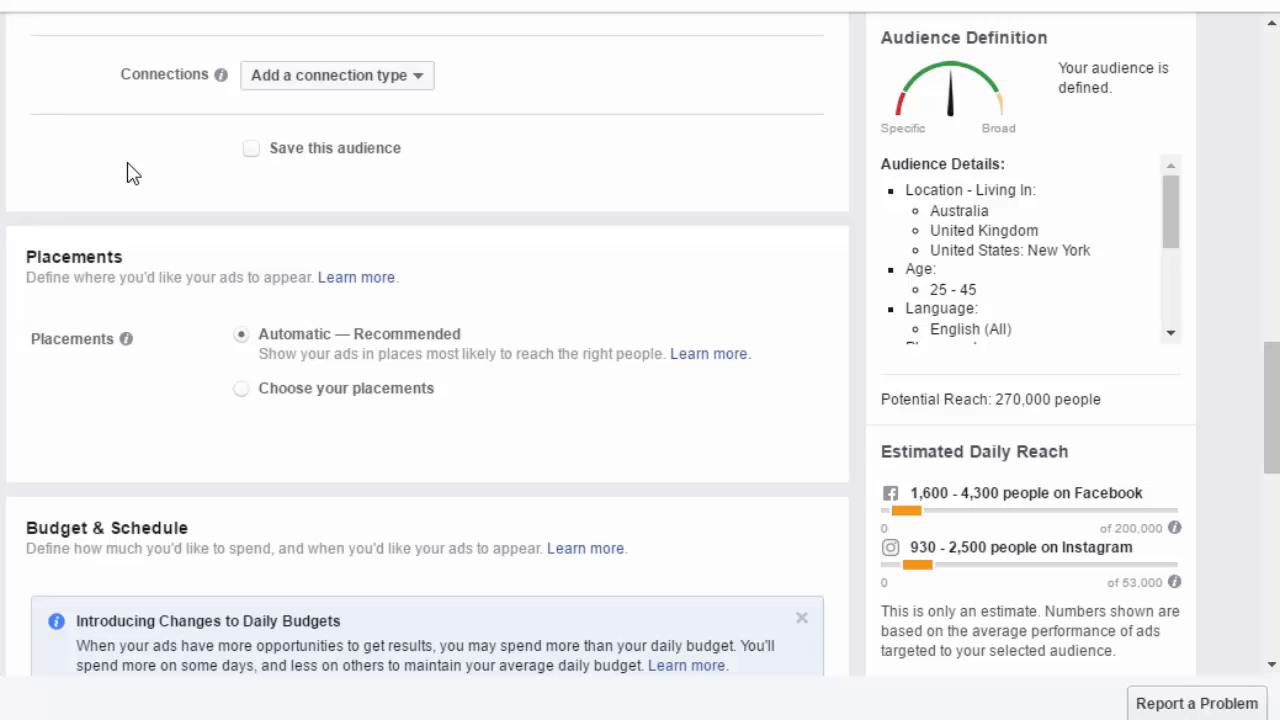
pyautogui.click(336, 80)
pyautogui.moveTo(380, 114)
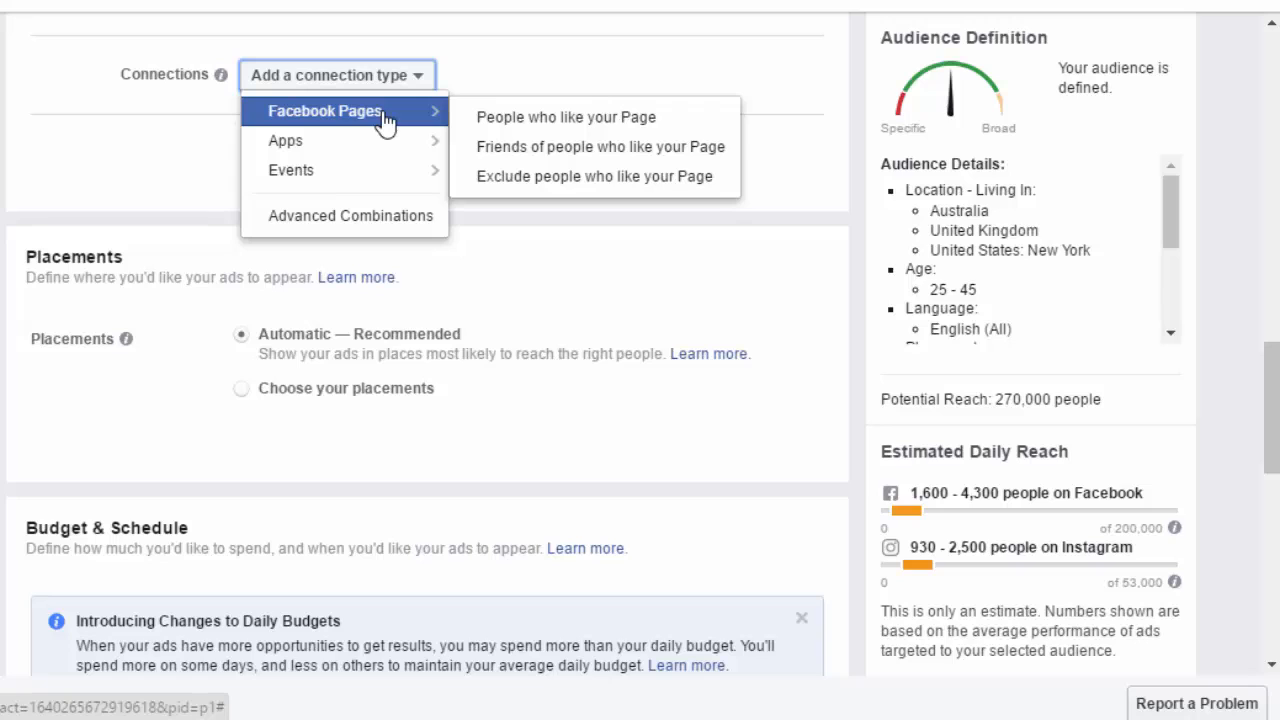
pyautogui.moveTo(341, 146)
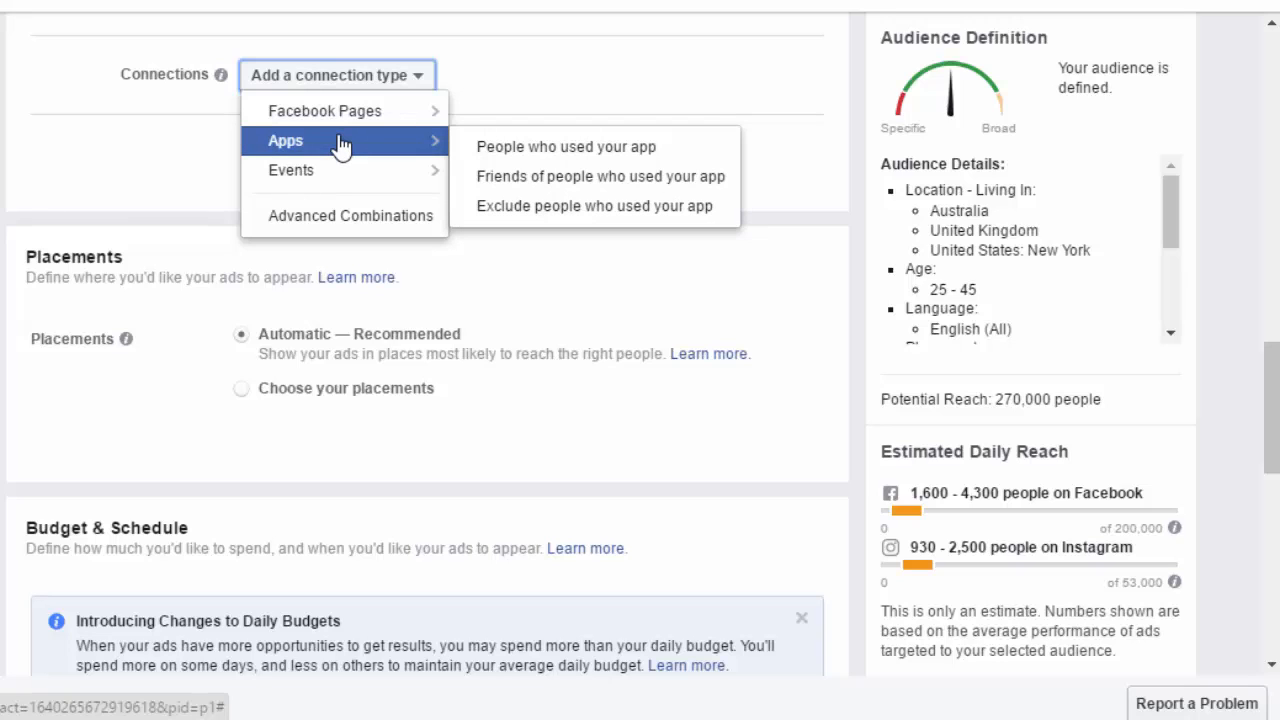
pyautogui.click(357, 225)
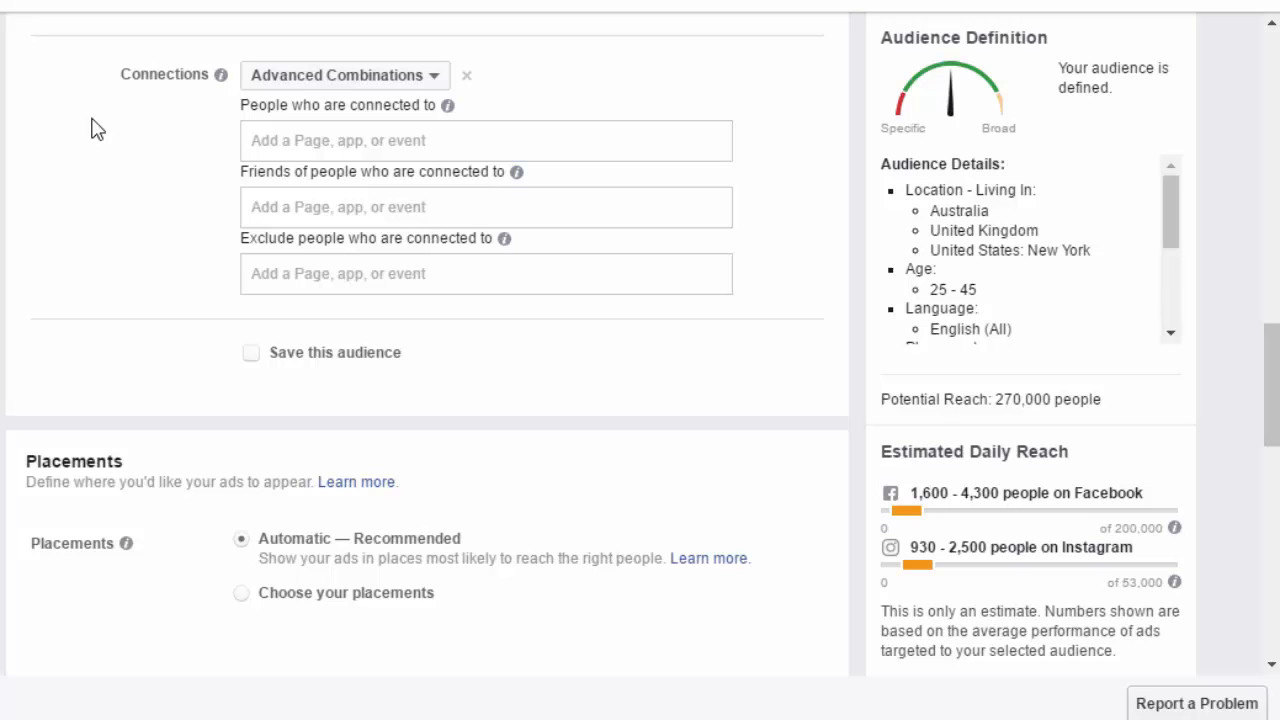
# - Switch the ad set placements to choosing placements manually
pyautogui.scroll(-4, 91, 129)
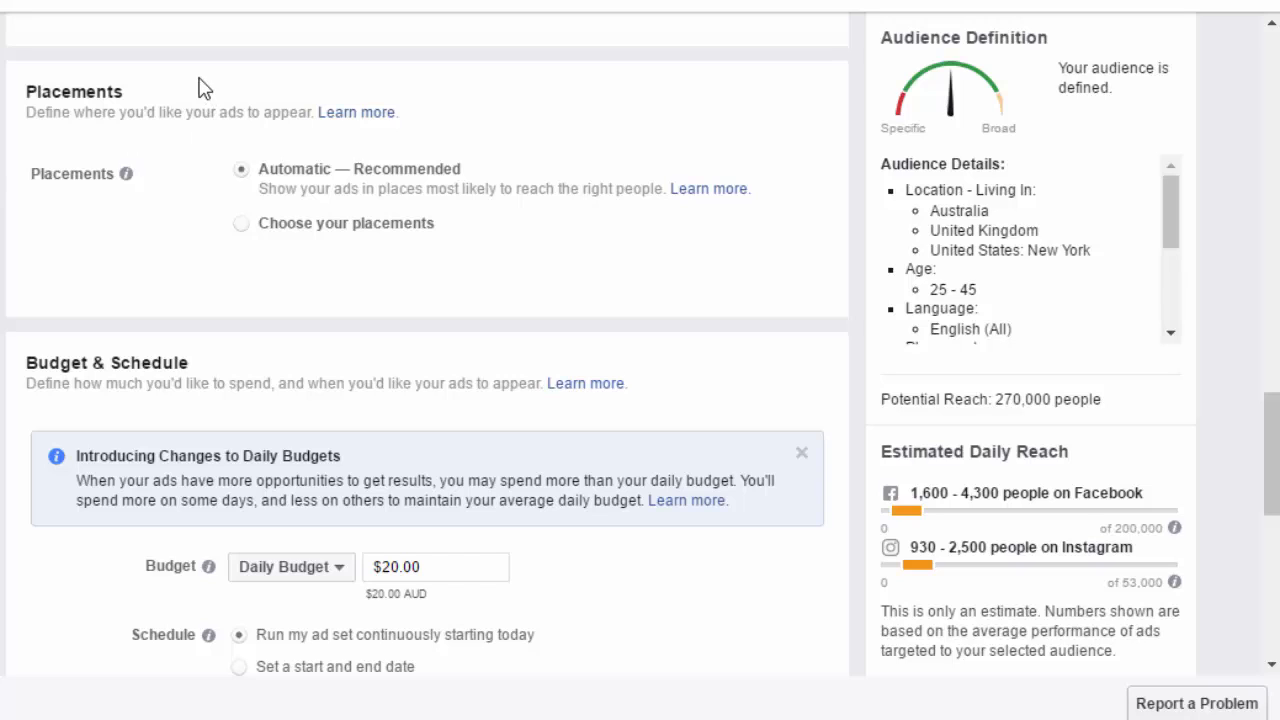
pyautogui.click(243, 225)
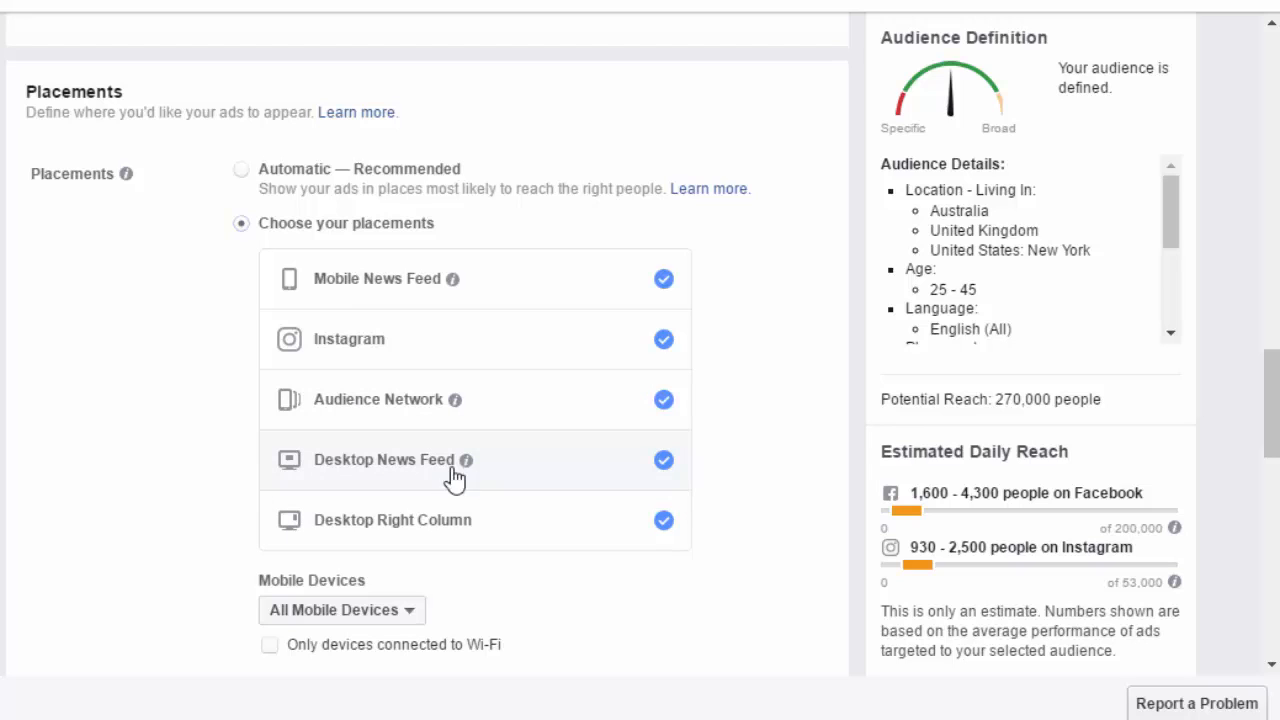
# - Limit the placements to Desktop News Feed only by unchecking Mobile News Feed, Instagram, Audience Network and Desktop Right Column
pyautogui.moveTo(466, 460)
pyautogui.click(664, 280)
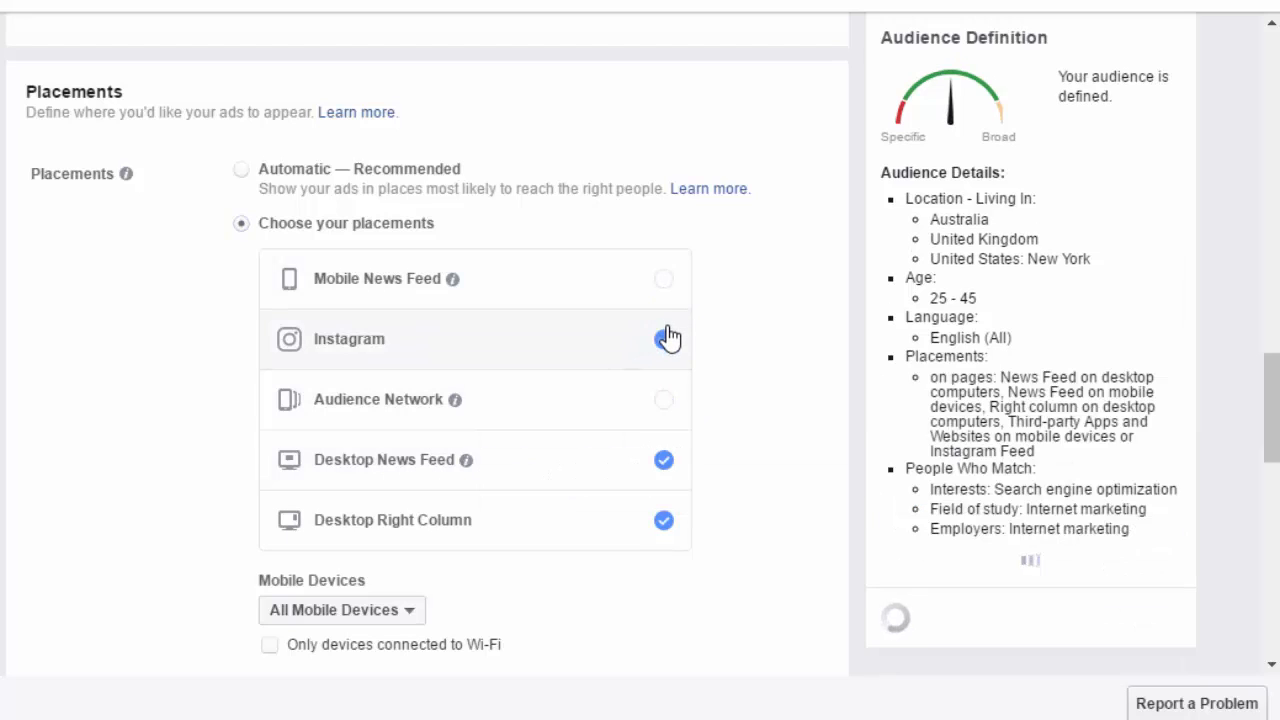
pyautogui.click(664, 340)
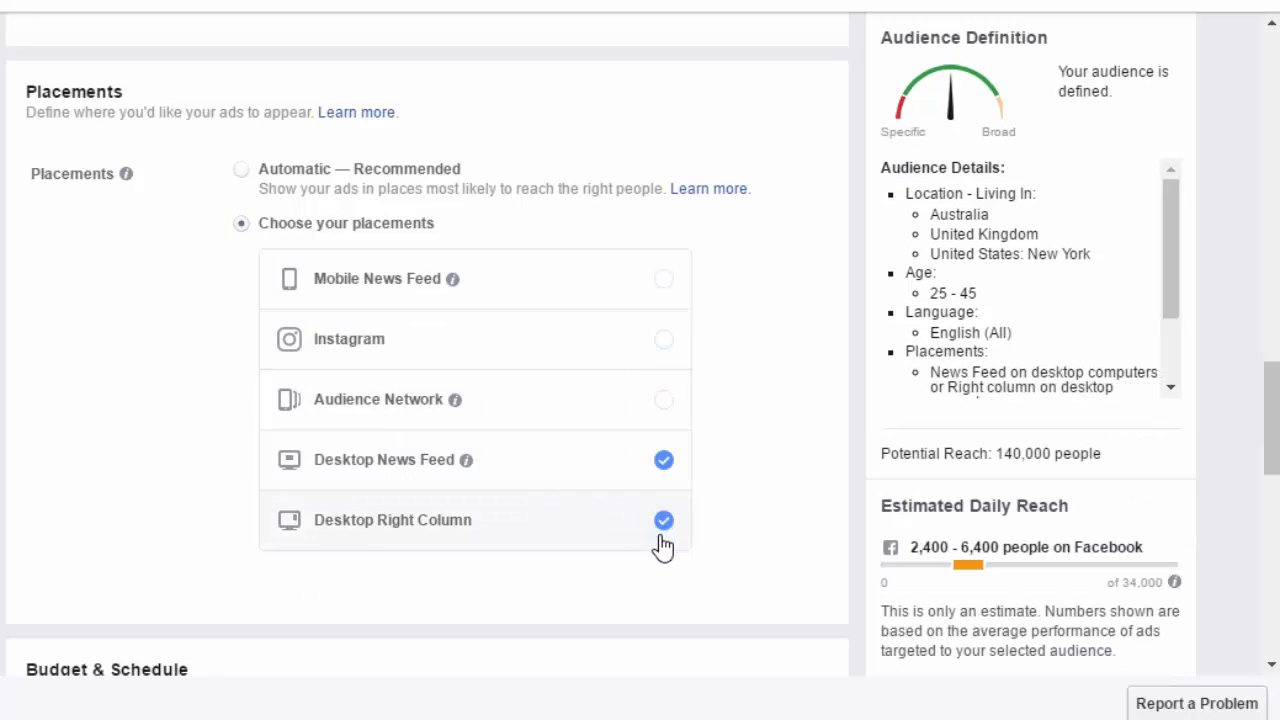
pyautogui.click(664, 528)
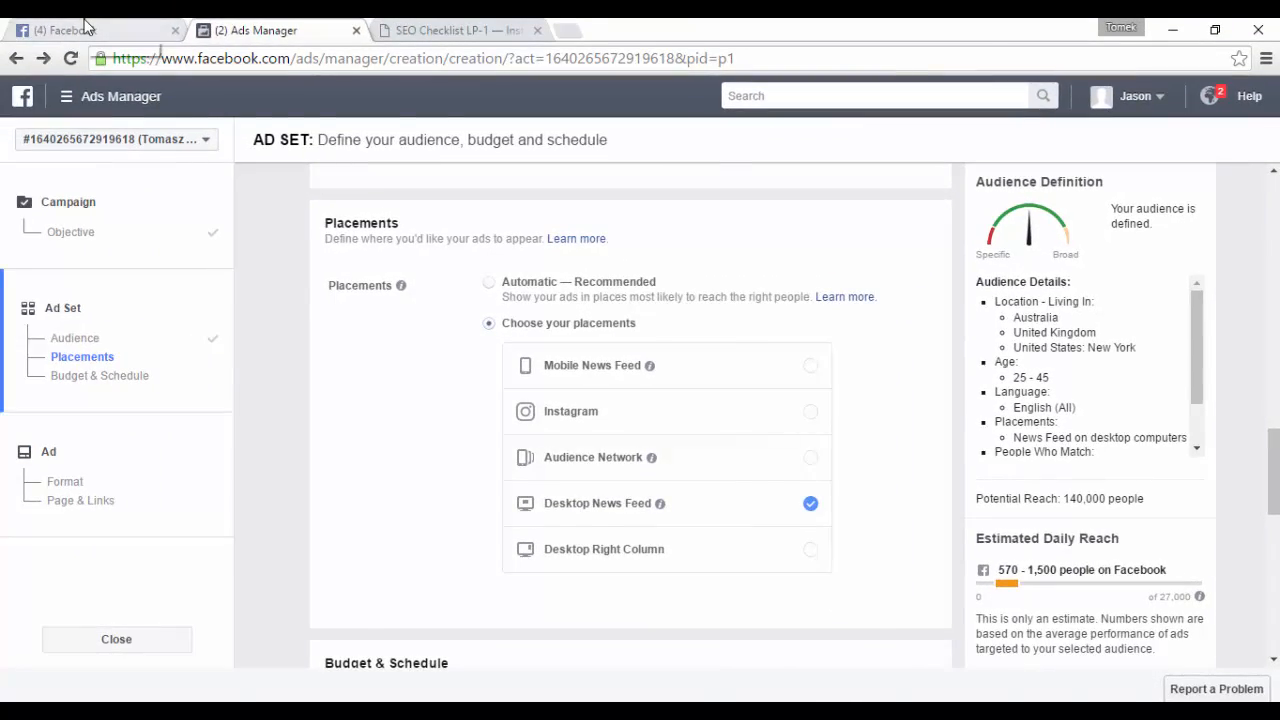
# - View the desktop News Feed in the Facebook tab and return to the Ads Manager tab
pyautogui.click(88, 30)
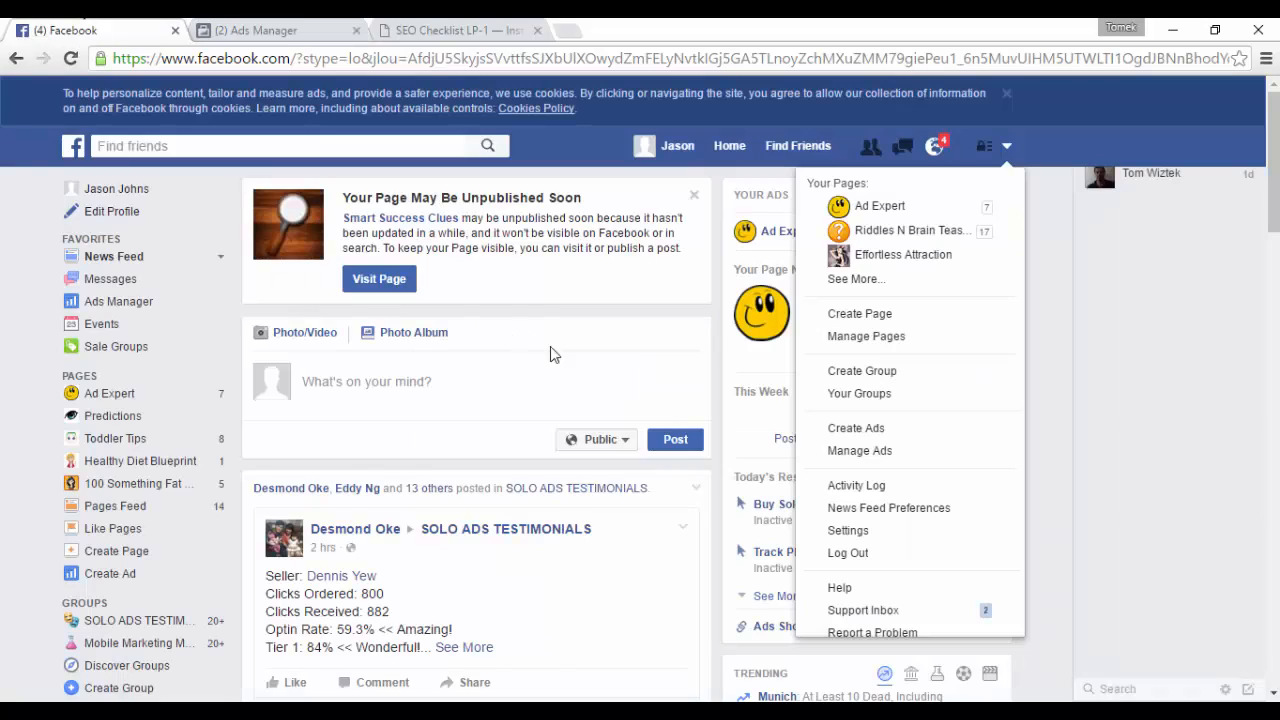
pyautogui.scroll(-15, 557, 357)
pyautogui.scroll(-10, 557, 363)
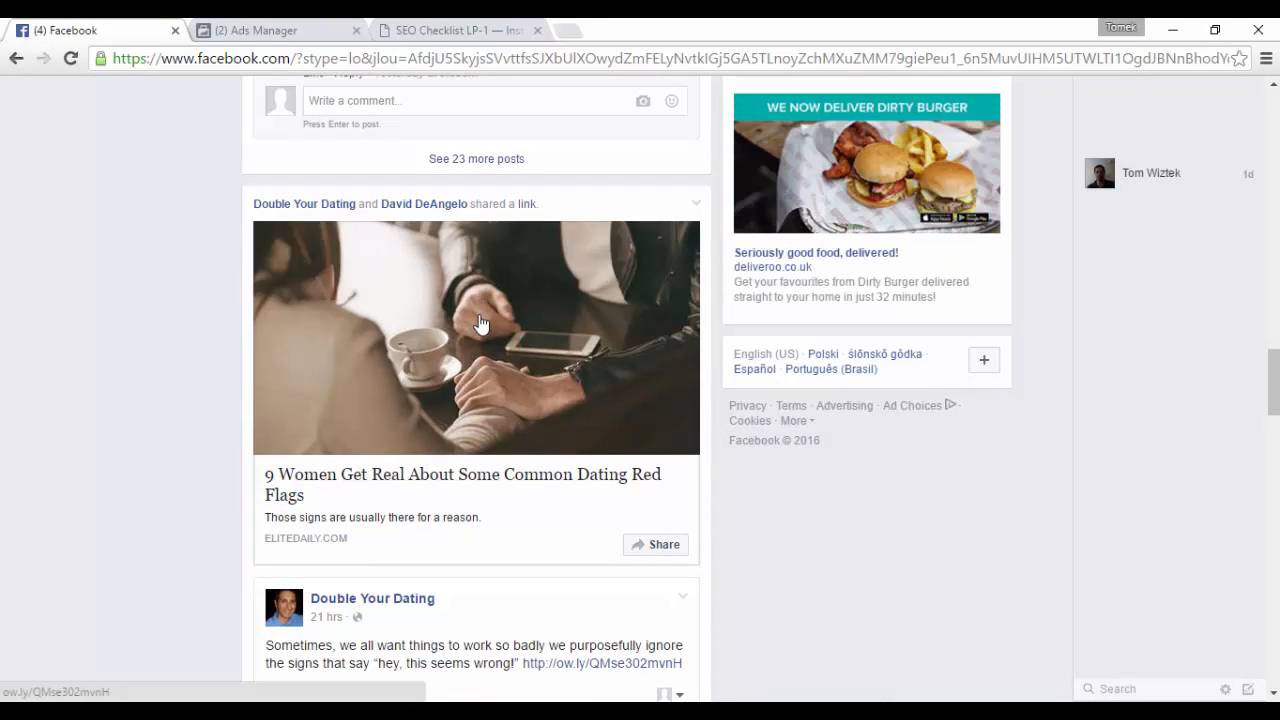
pyautogui.click(300, 30)
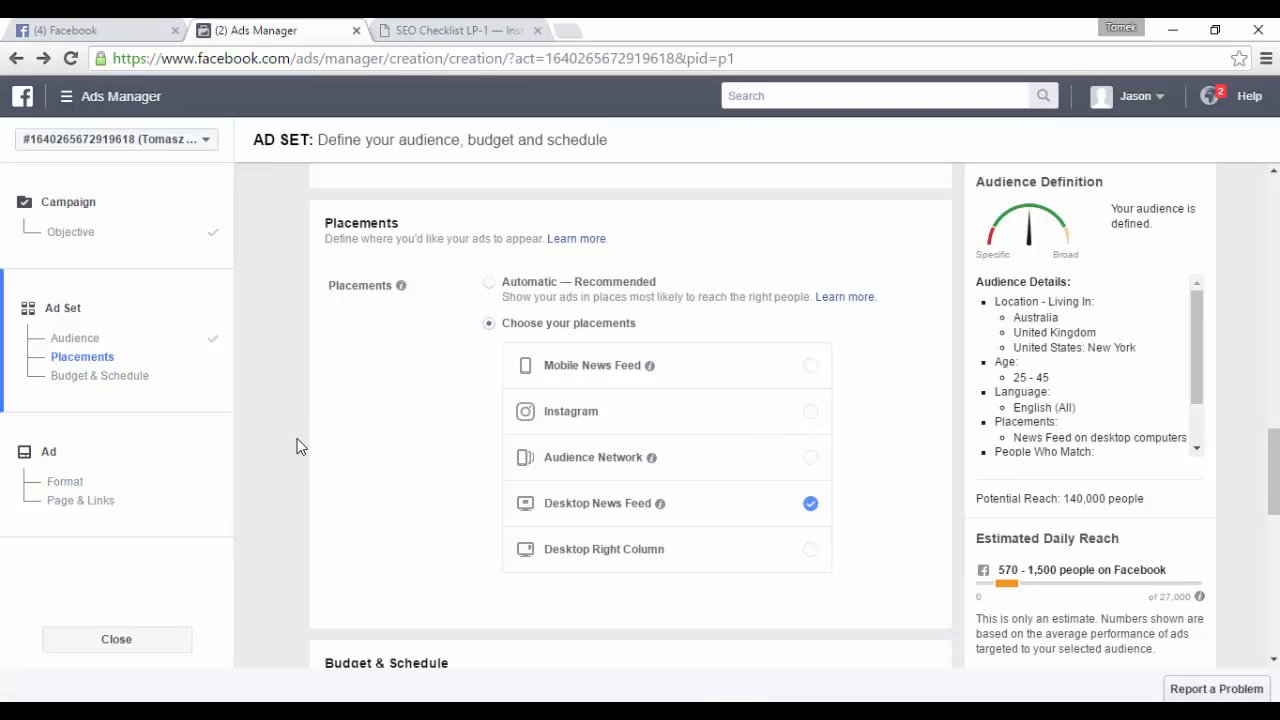
# - Try switching the budget type to Lifetime Budget and switch it back to Daily Budget
pyautogui.scroll(-5, 288, 442)
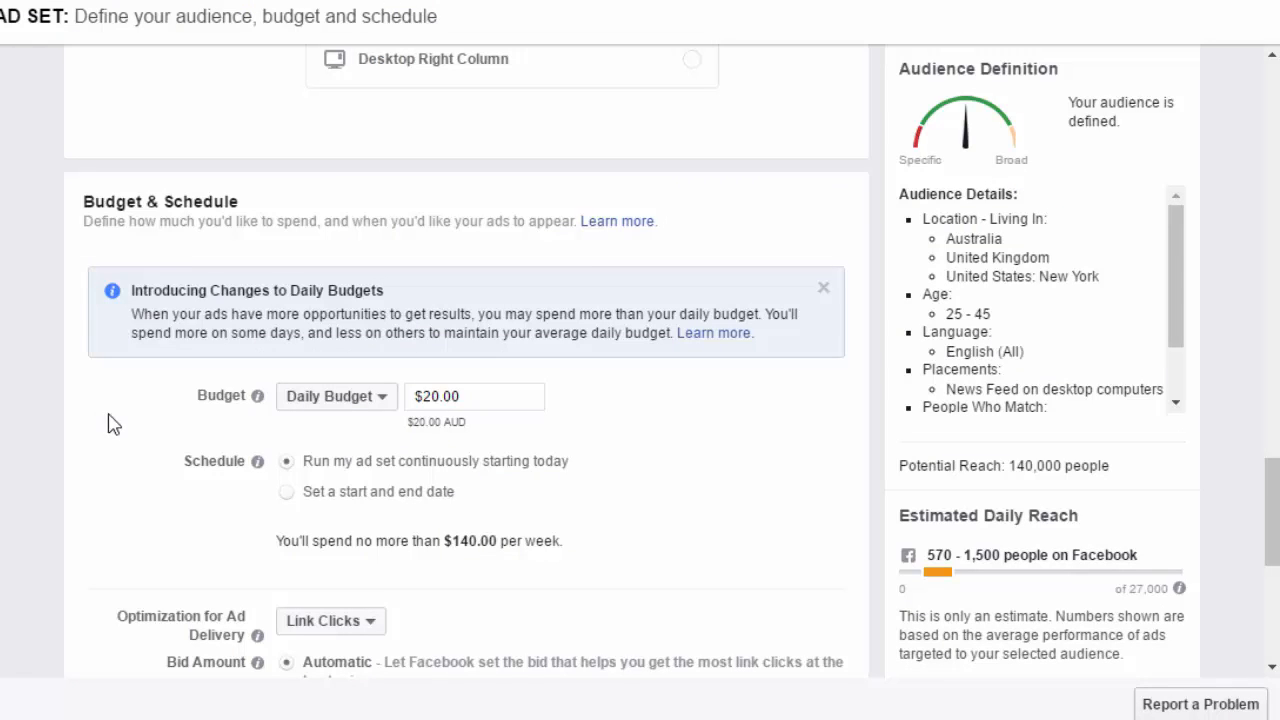
pyautogui.click(343, 410)
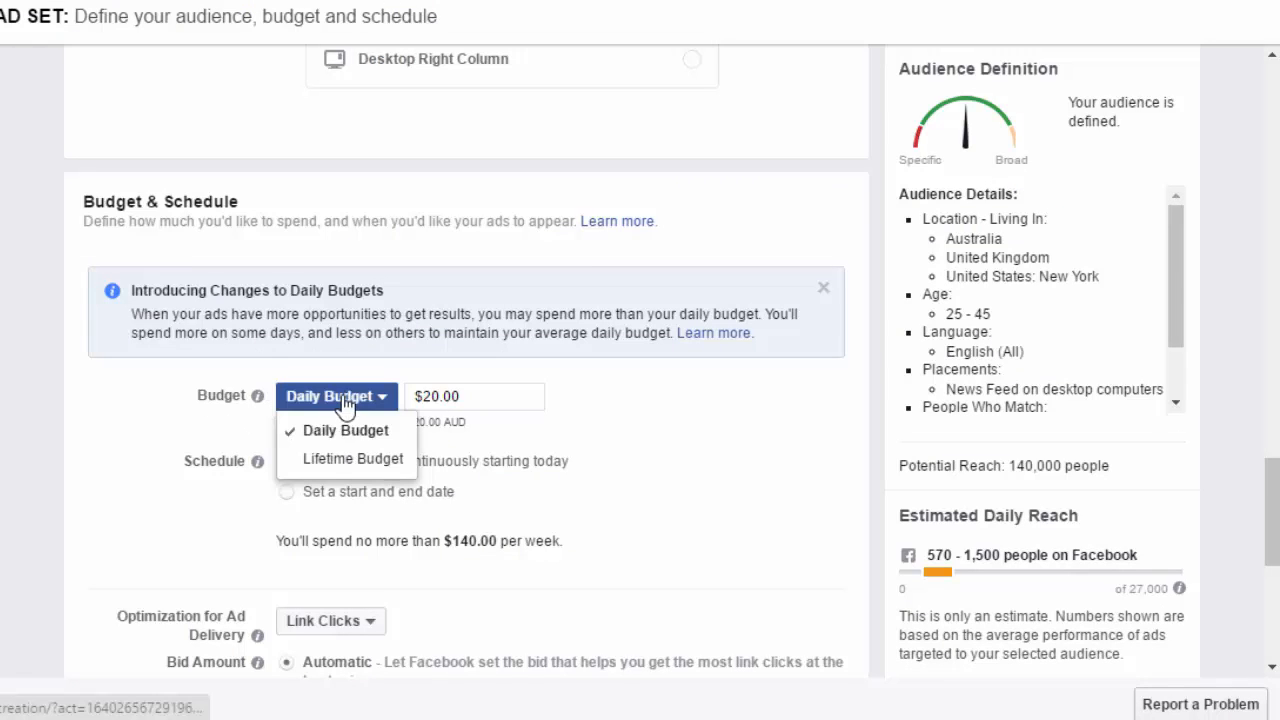
pyautogui.click(329, 462)
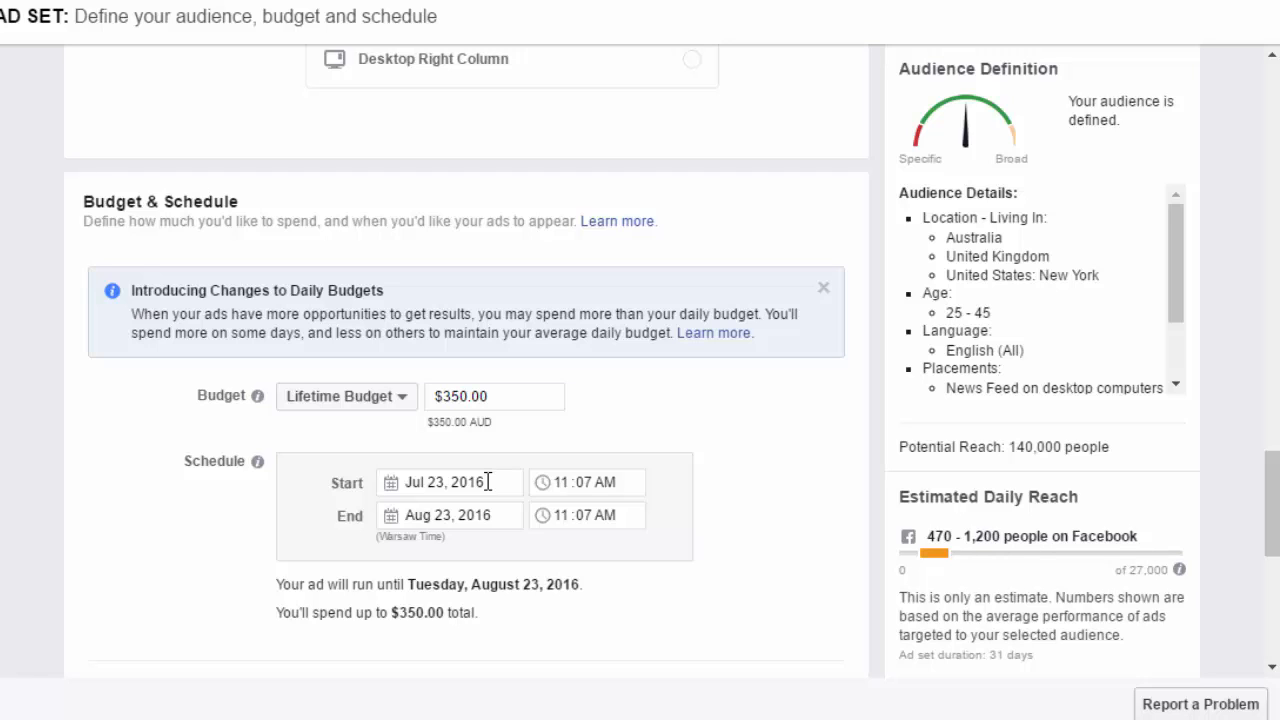
pyautogui.click(368, 400)
pyautogui.click(336, 430)
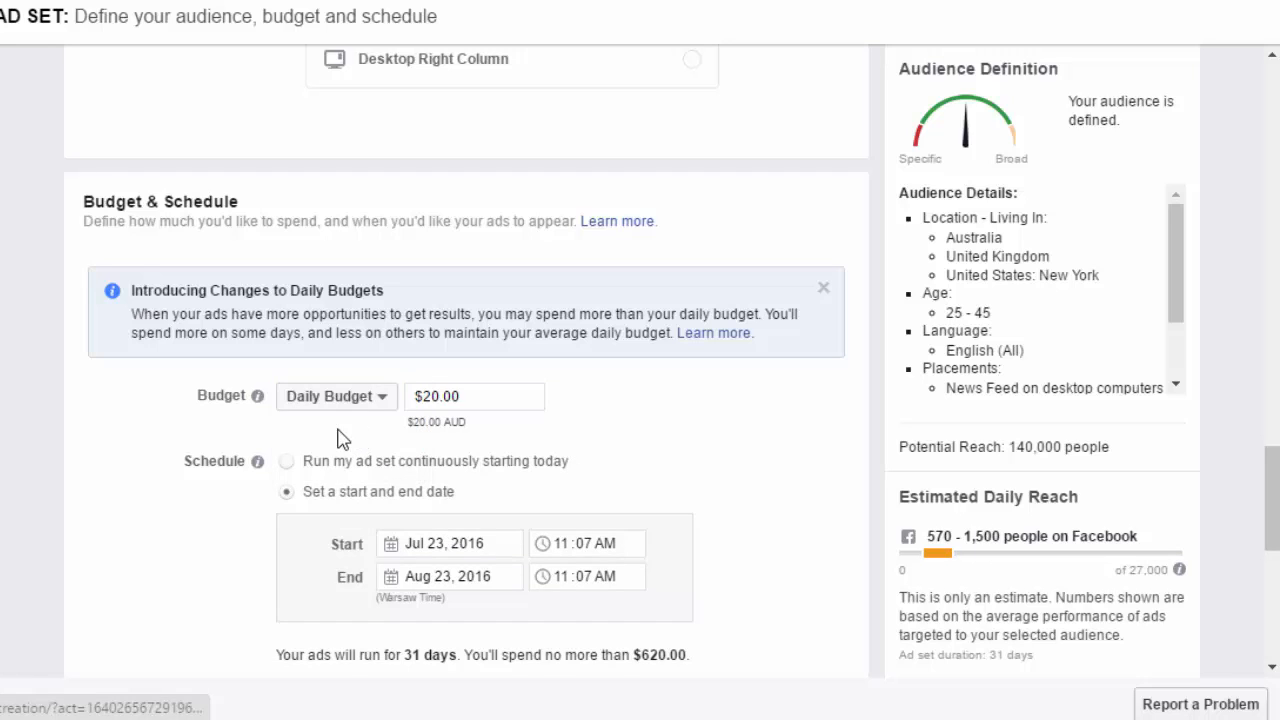
# - Set the daily budget to $10
pyautogui.moveTo(491, 397); pyautogui.dragTo(405, 400)
pyautogui.write('10')
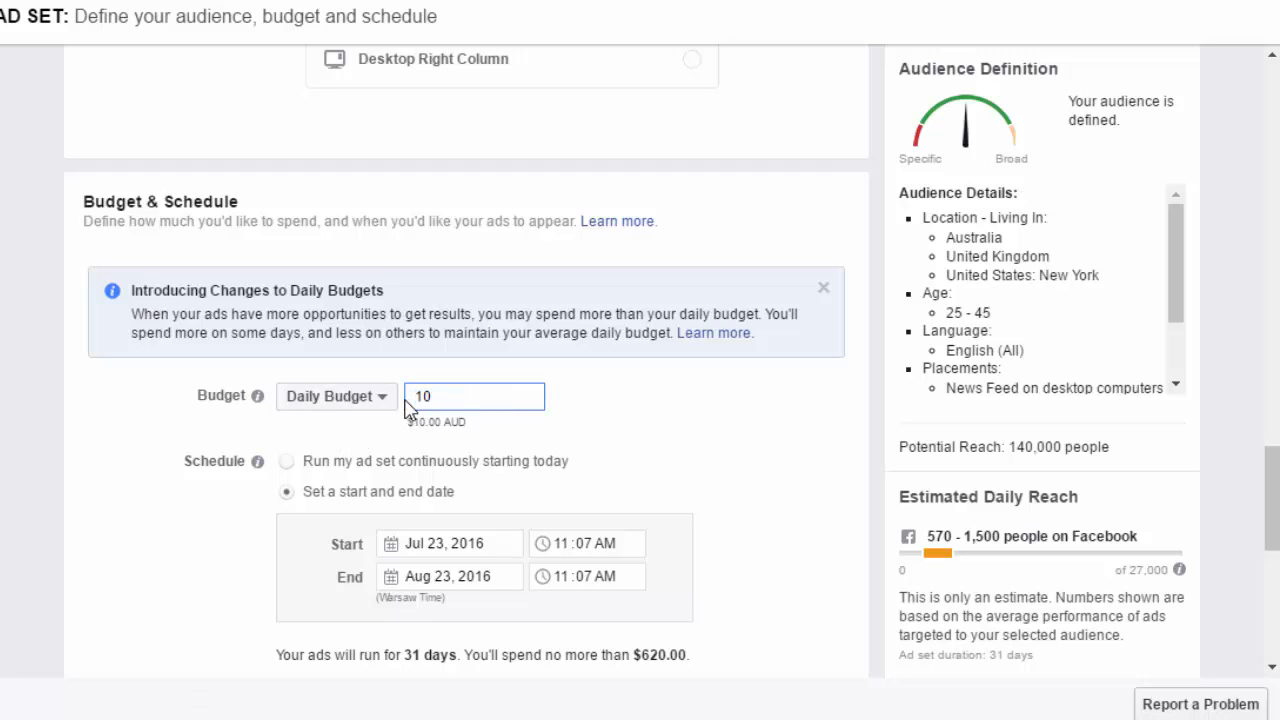
pyautogui.click(607, 455)
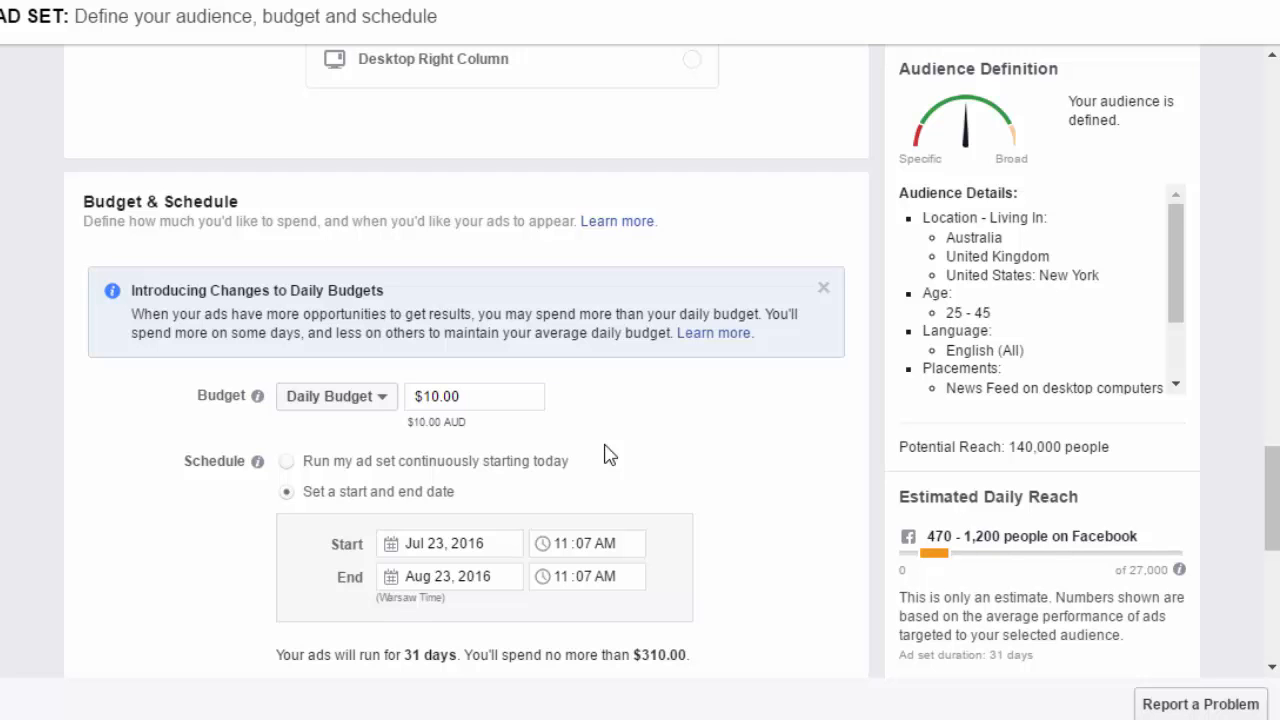
# - Set the schedule to run the ad set continuously starting today
pyautogui.scroll(-1, 131, 406)
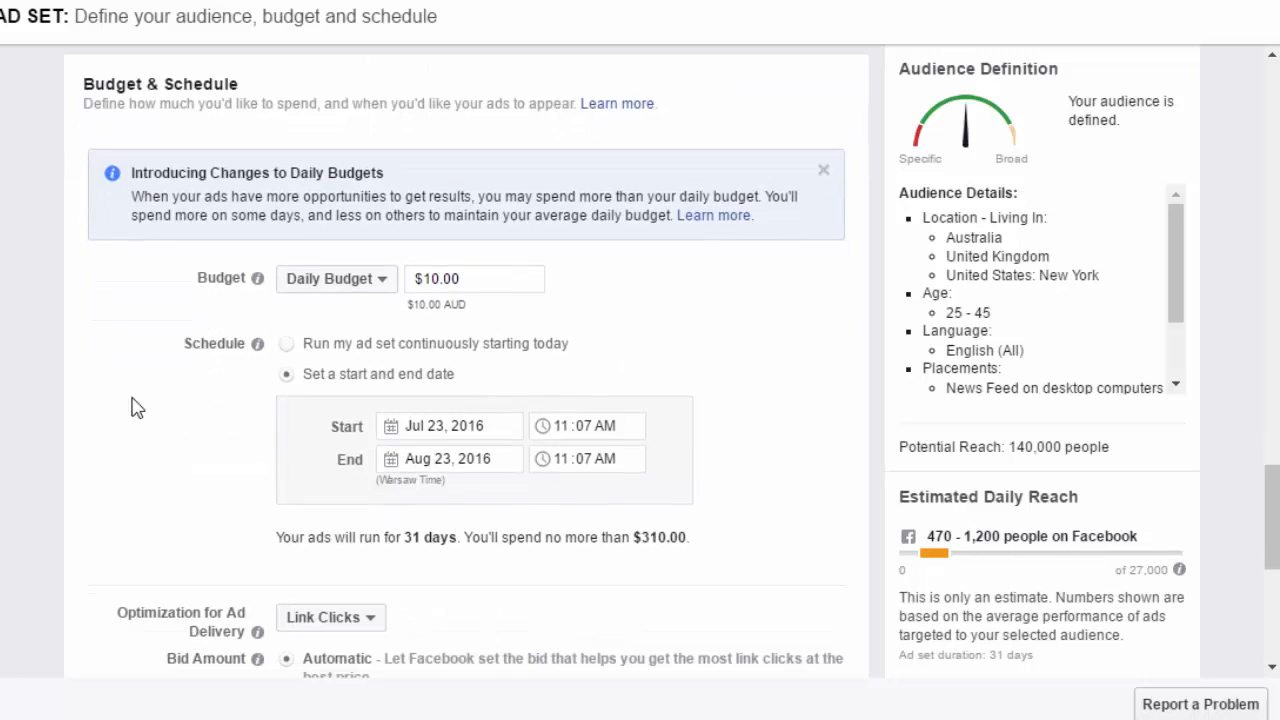
pyautogui.scroll(-1, 117, 413)
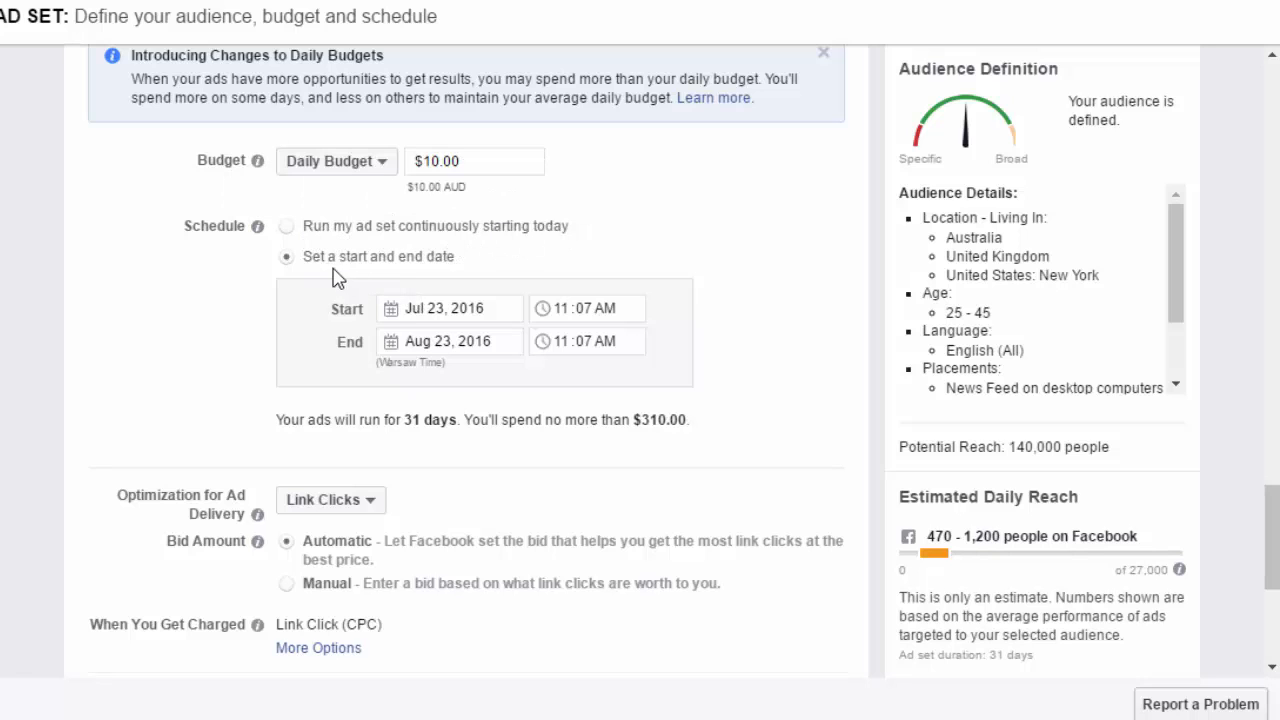
pyautogui.click(290, 234)
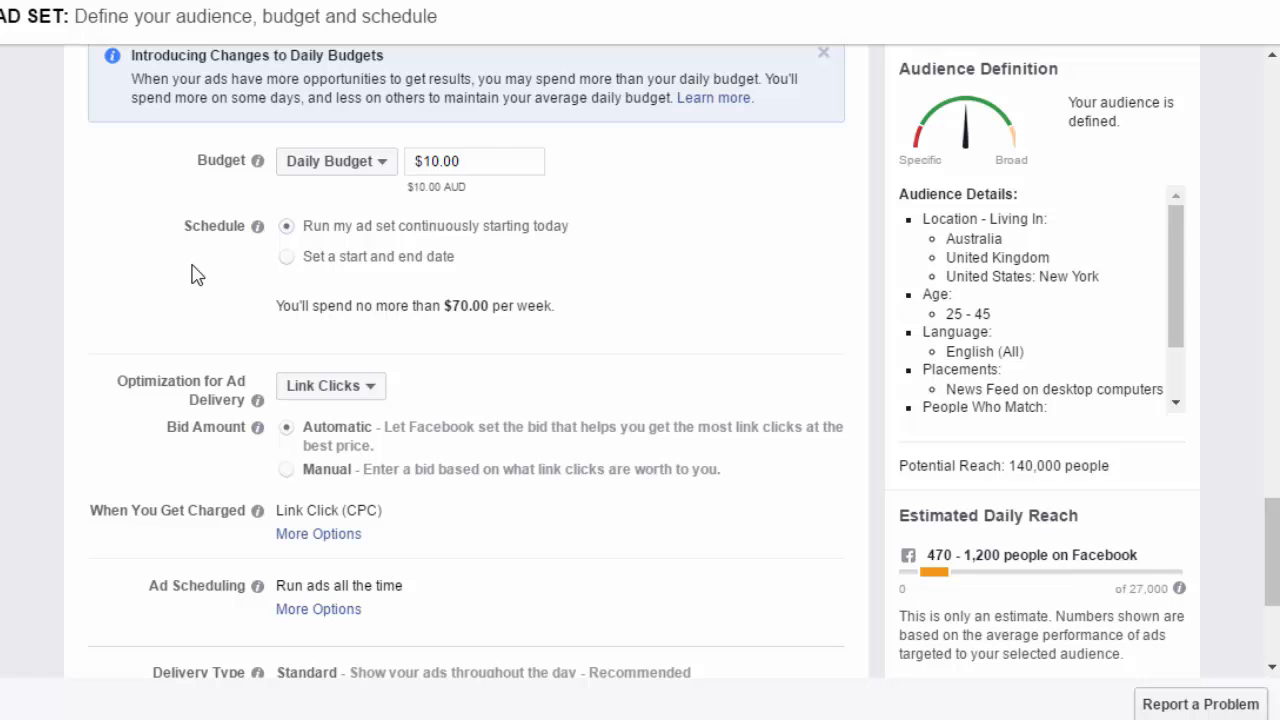
# - Review the Optimization for Ad Delivery choices and keep Link Clicks
pyautogui.scroll(-1, 191, 274)
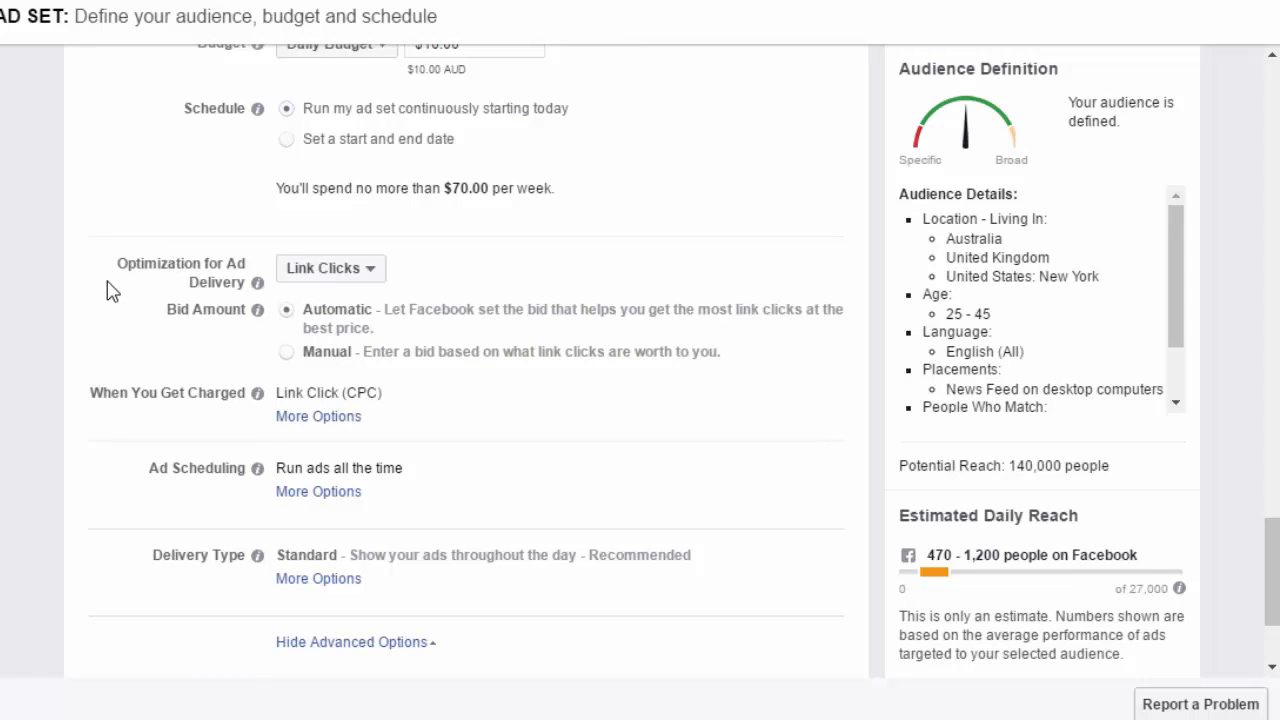
pyautogui.click(332, 278)
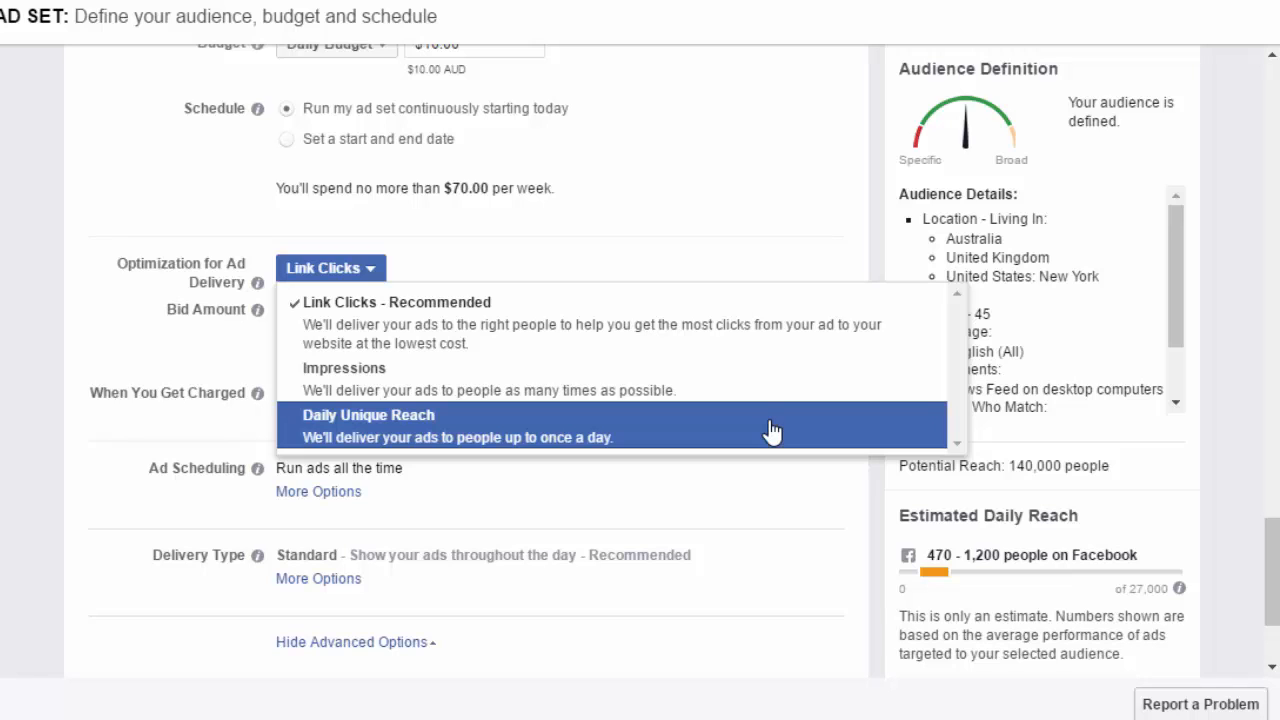
pyautogui.click(360, 322)
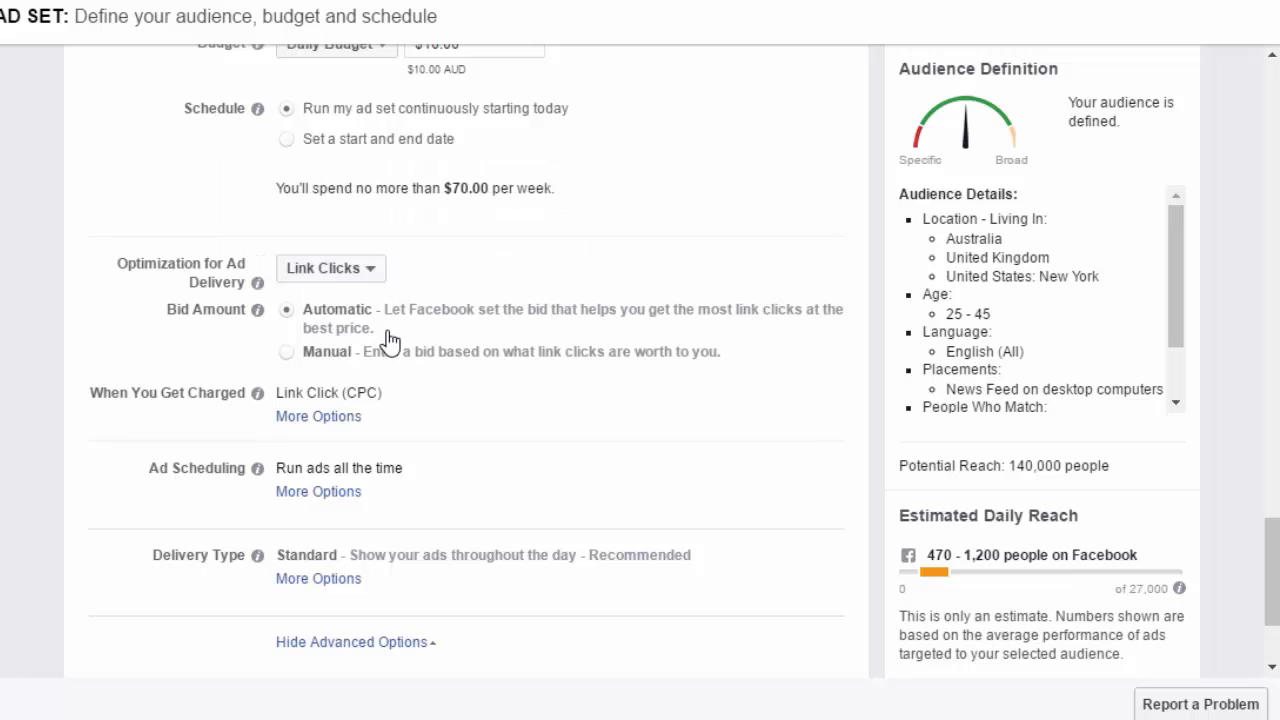
# - Switch the bid amount to Manual and set the bid to $0.40 per link click
pyautogui.click(287, 356)
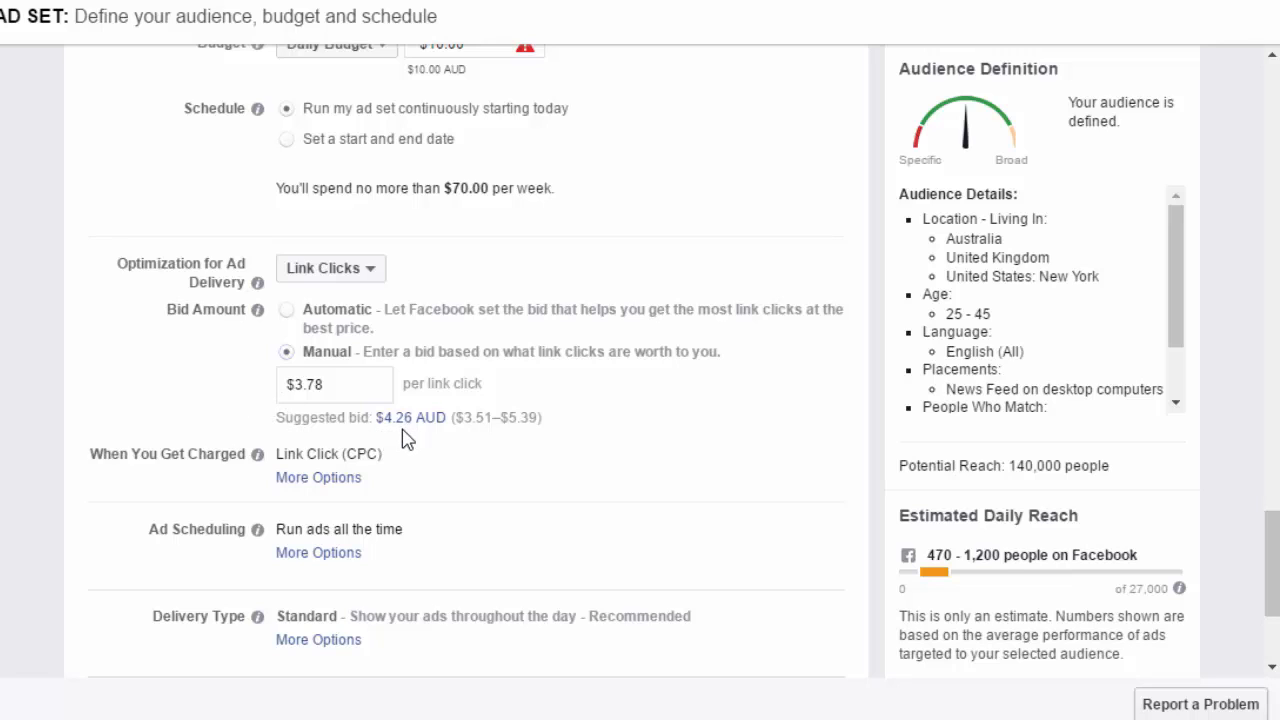
pyautogui.moveTo(351, 384); pyautogui.dragTo(256, 387)
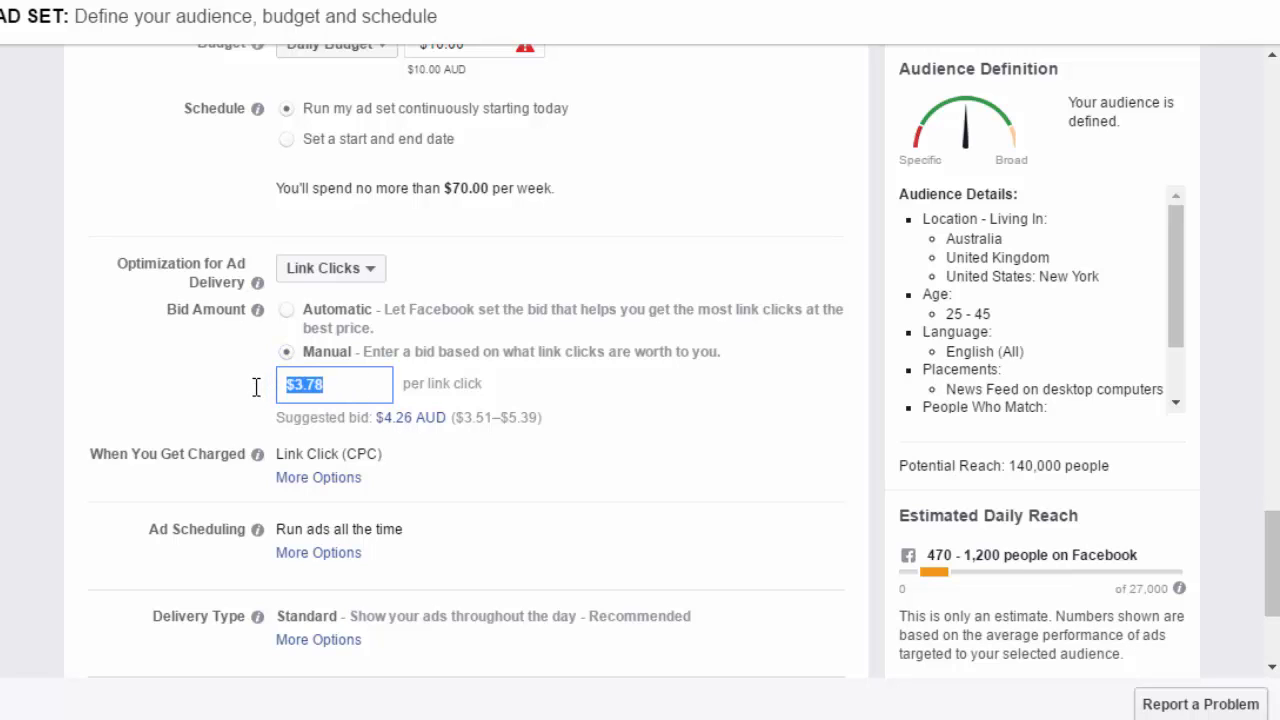
pyautogui.write('0.4')
pyautogui.press('Tab')
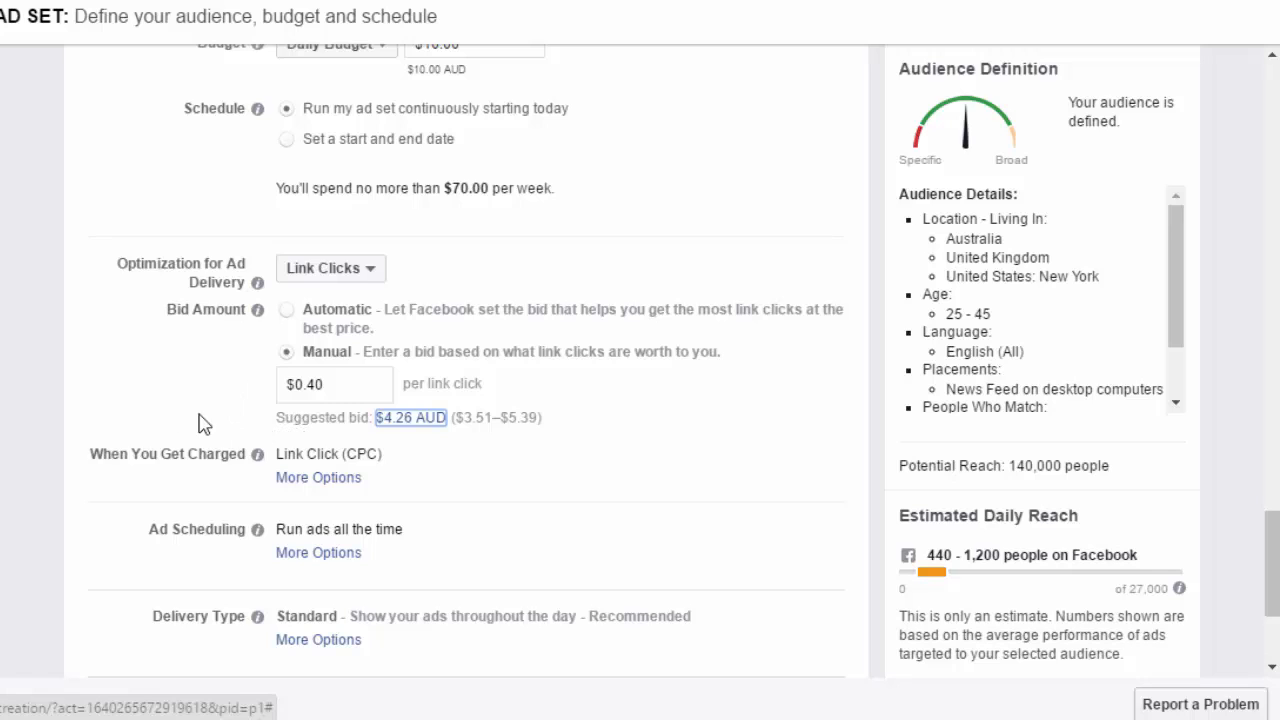
# - Expand the extra options for When You Get Charged and Ad Scheduling to review them
pyautogui.scroll(-1, 112, 420)
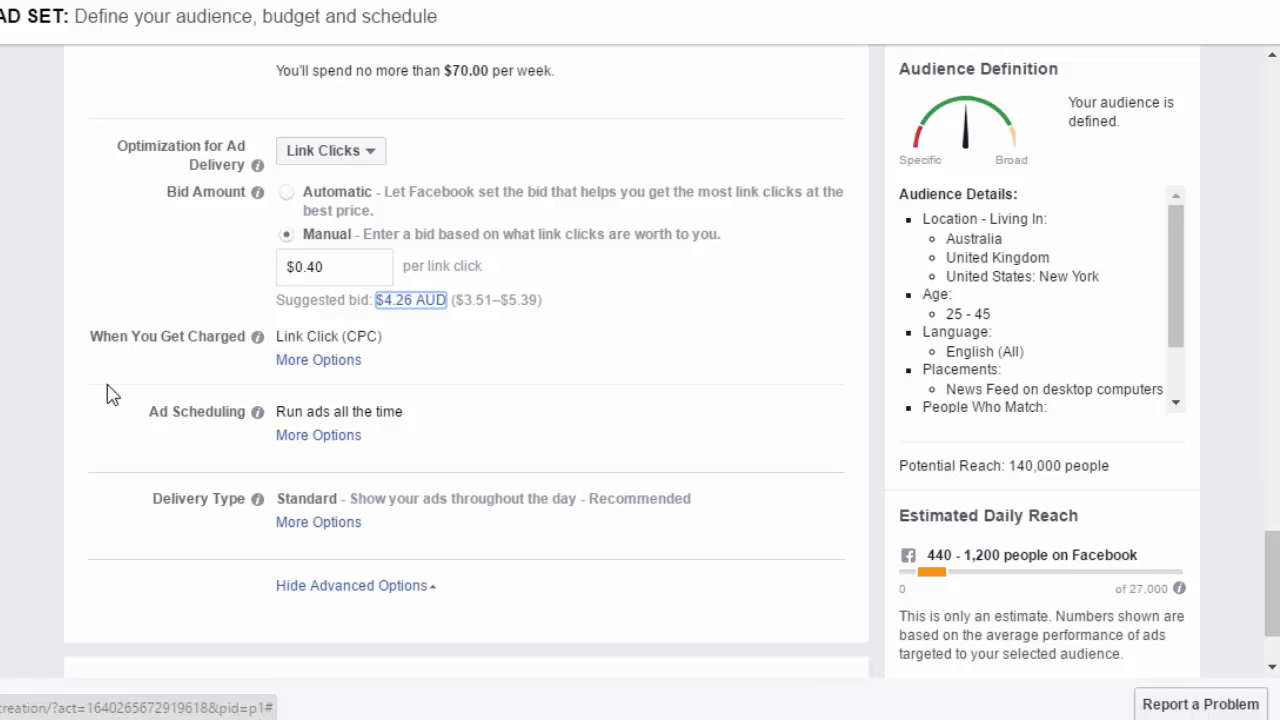
pyautogui.click(314, 362)
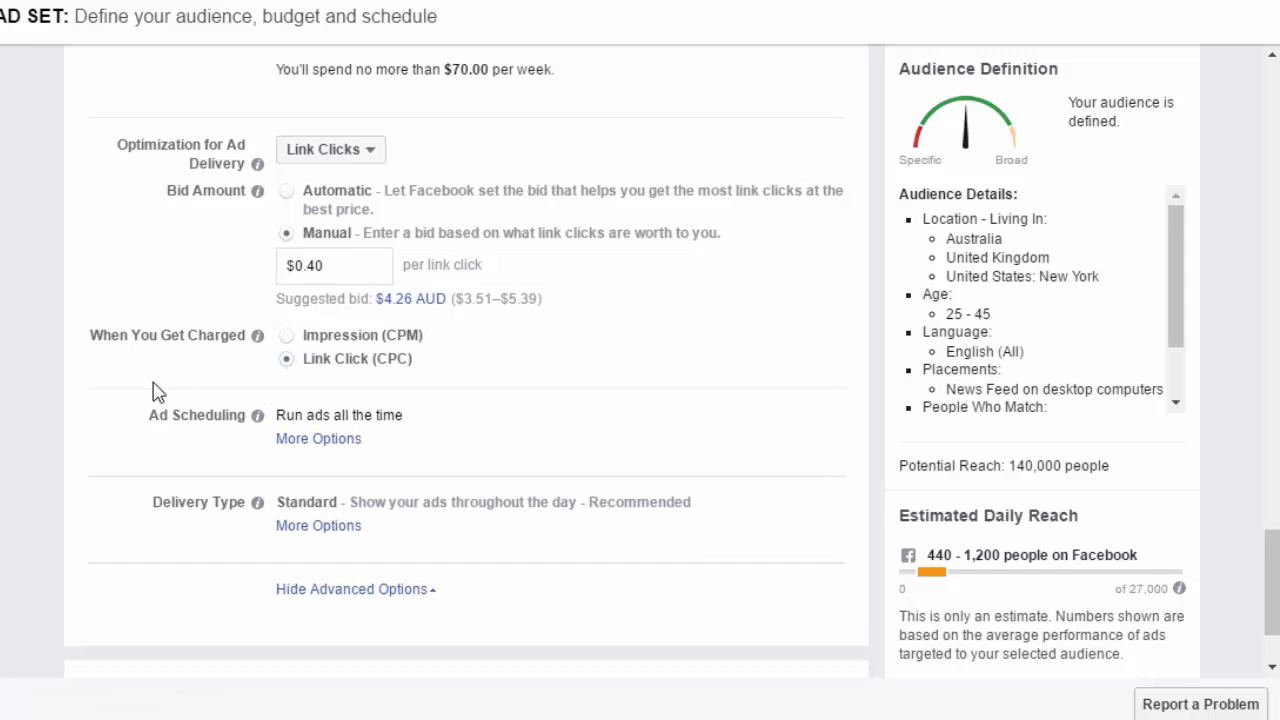
pyautogui.scroll(-2, 157, 391)
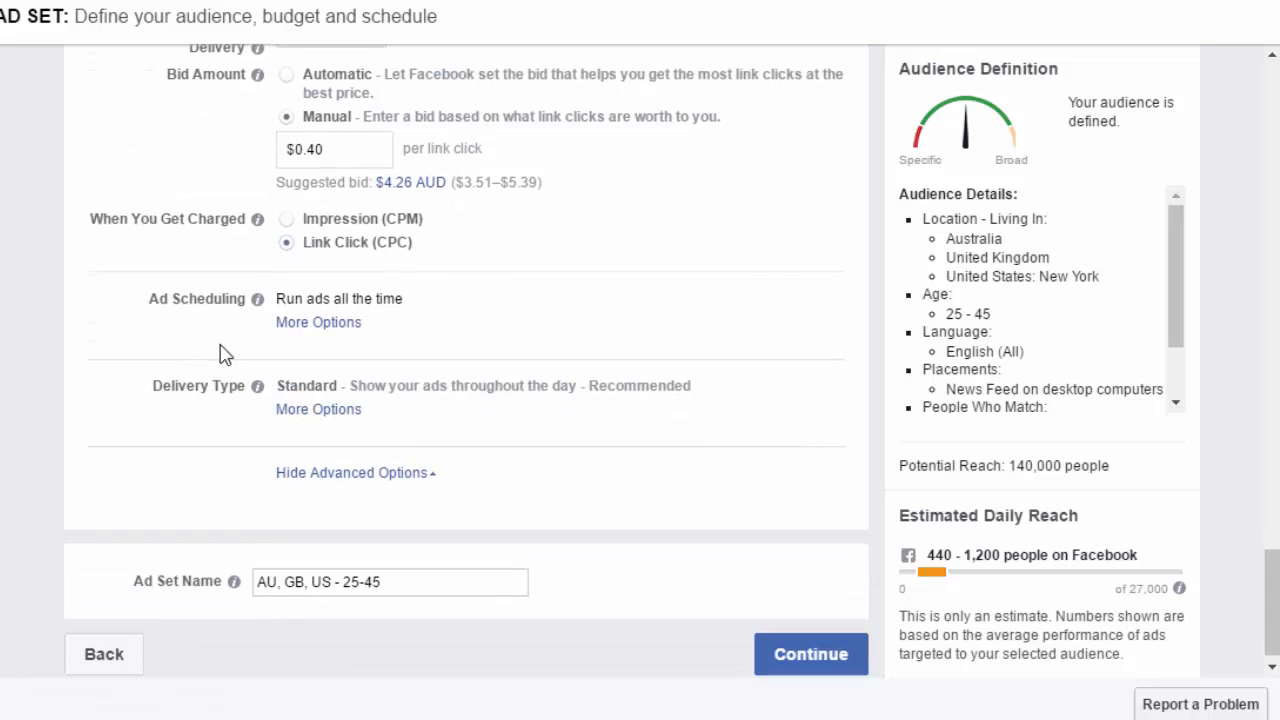
pyautogui.click(308, 331)
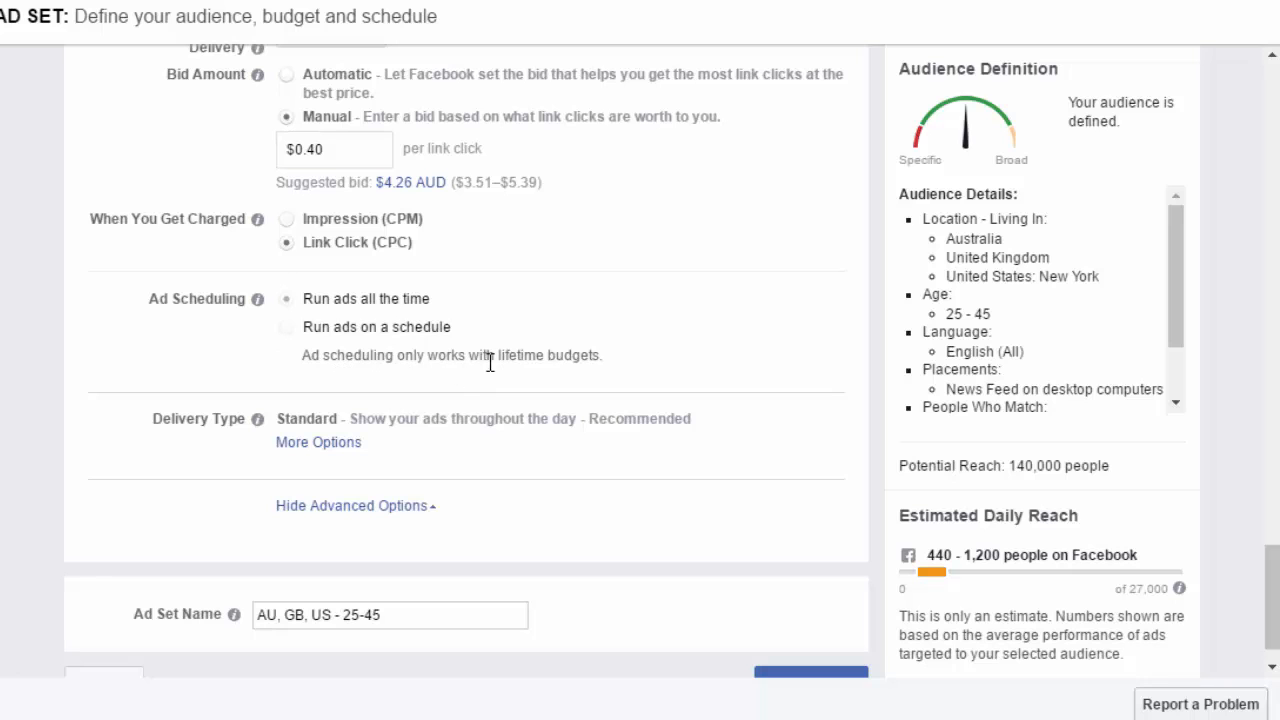
# - Review the budget type choices without changing them and expand the Delivery Type options
pyautogui.scroll(5, 556, 358)
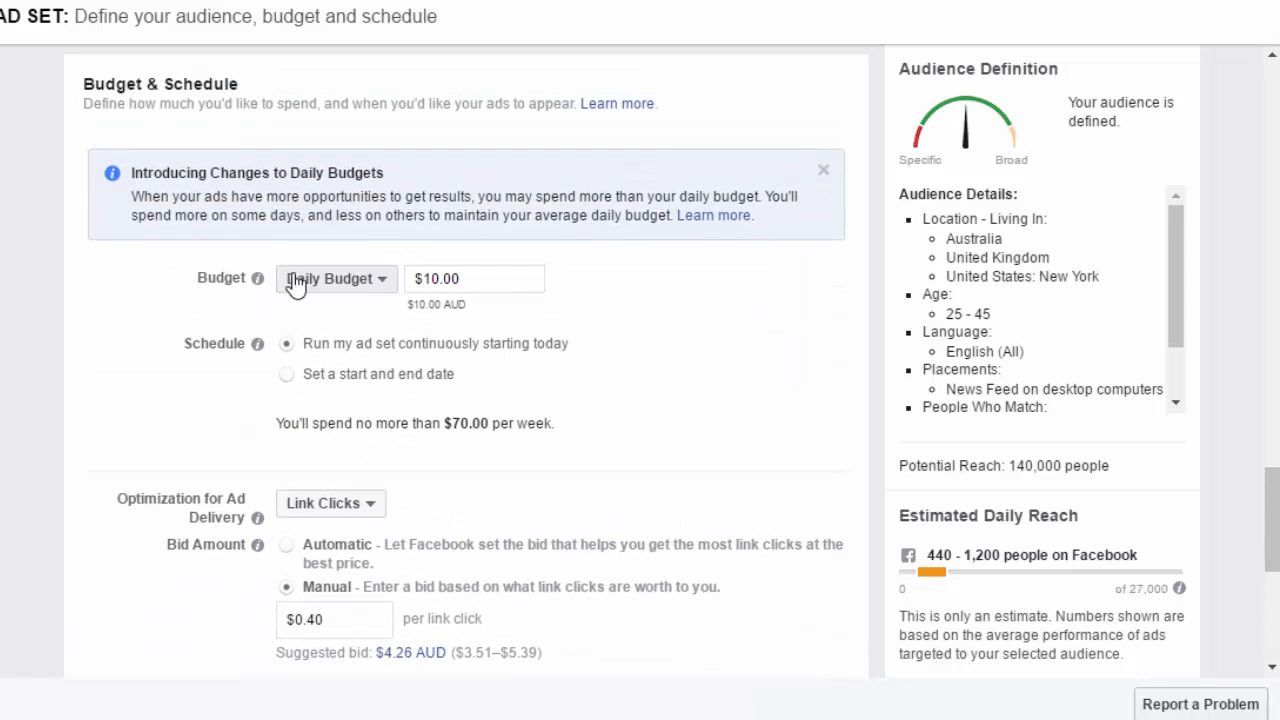
pyautogui.click(322, 281)
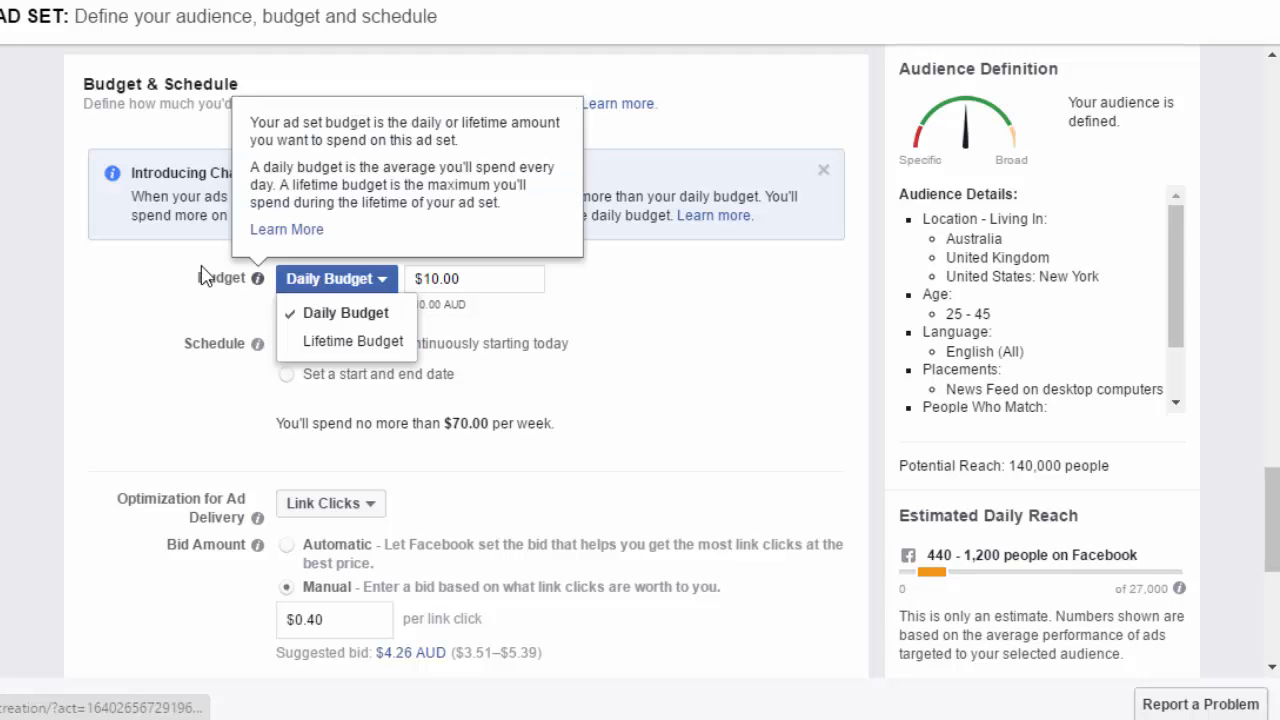
pyautogui.click(163, 303)
pyautogui.scroll(-1, 160, 307)
pyautogui.scroll(-5, 160, 300)
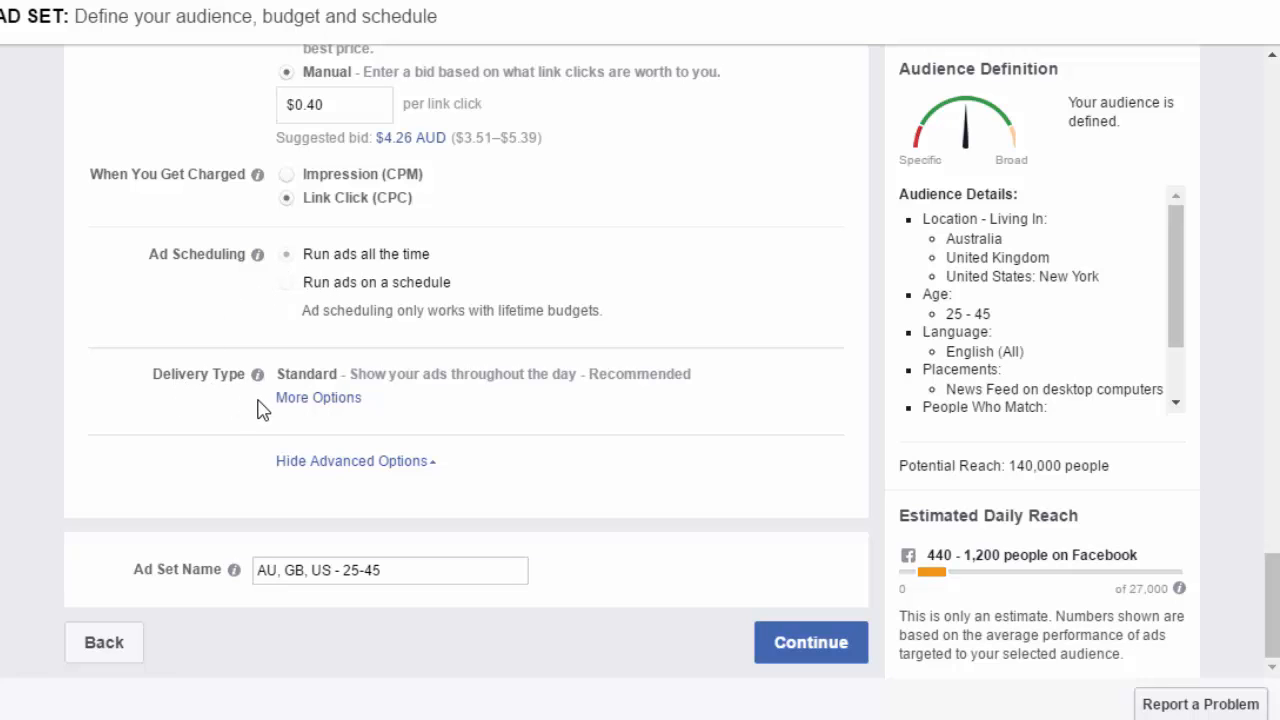
pyautogui.click(289, 399)
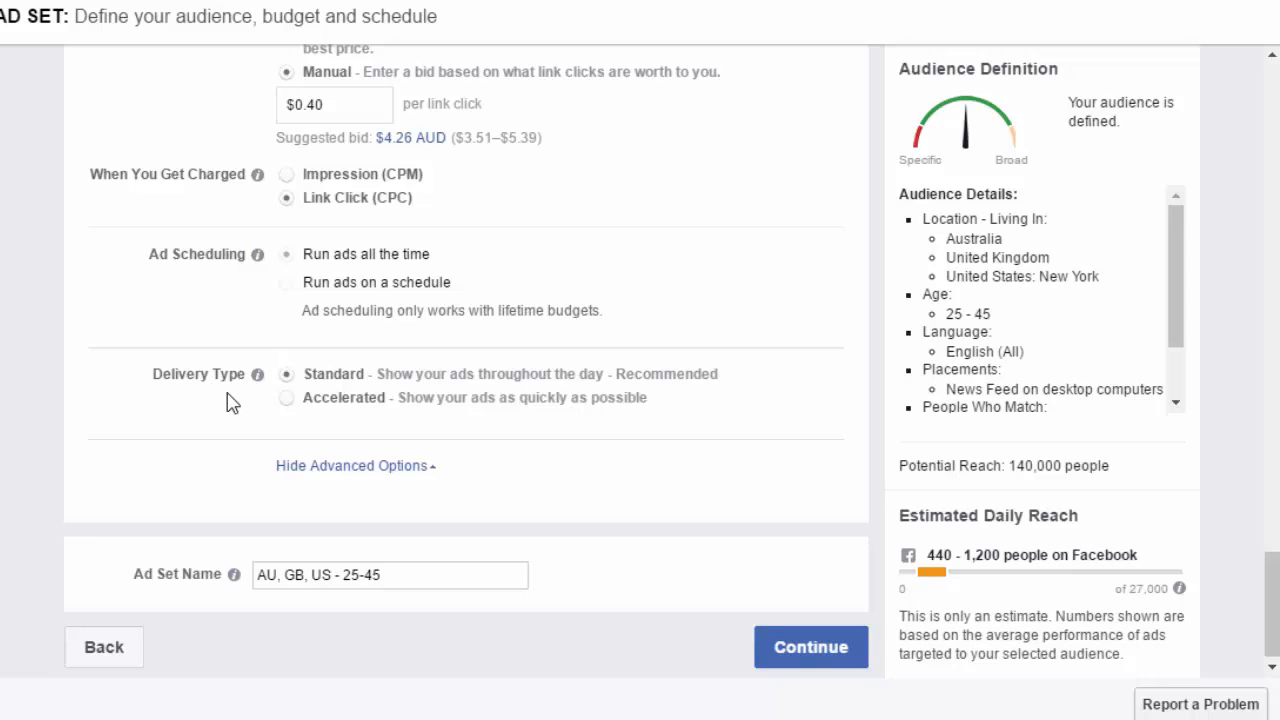
# - Prefix the ad set name with "SEO Checklist -1-" and continue to the ad creation step
pyautogui.click(254, 570)
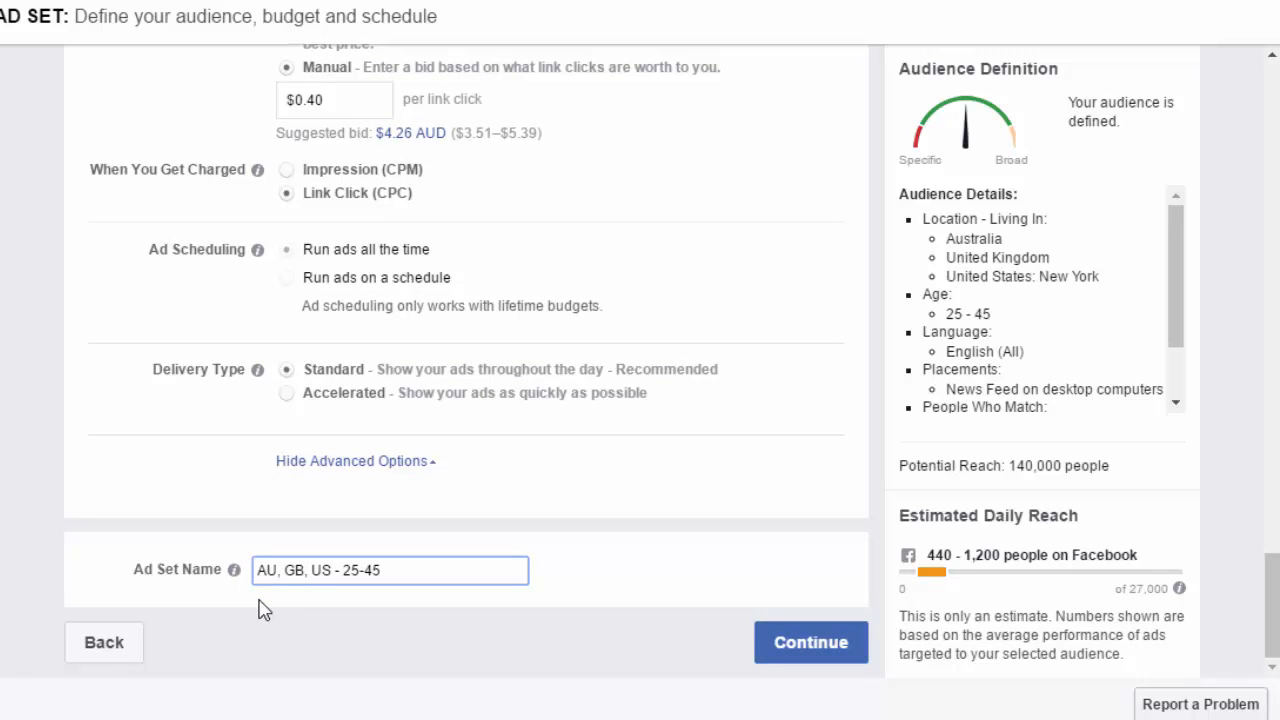
pyautogui.write('SEO Che')
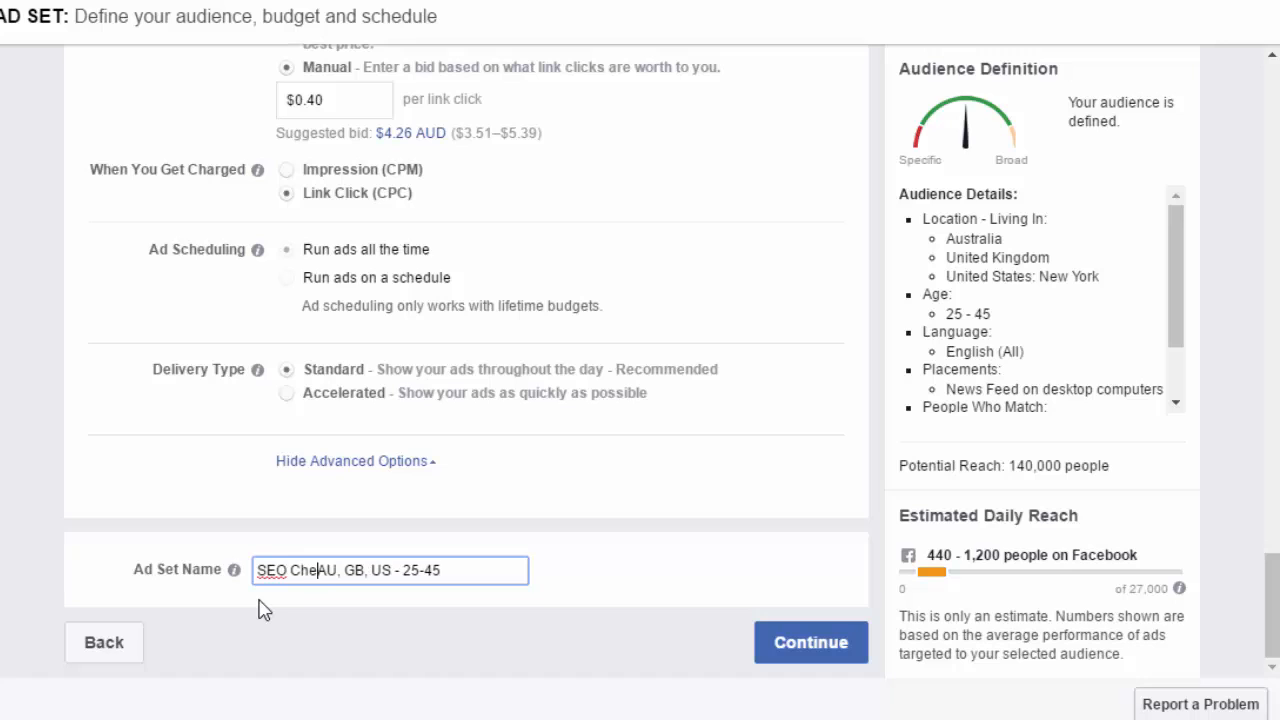
pyautogui.write('cklist -')
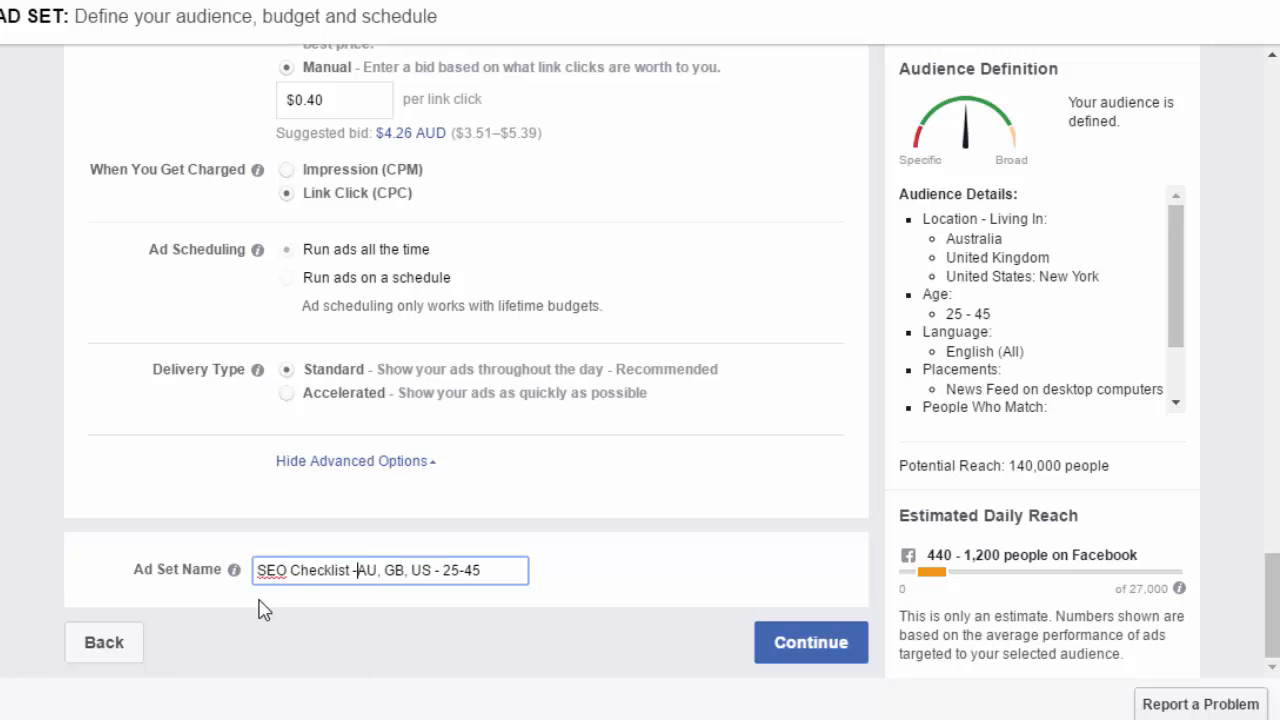
pyautogui.write('1-')
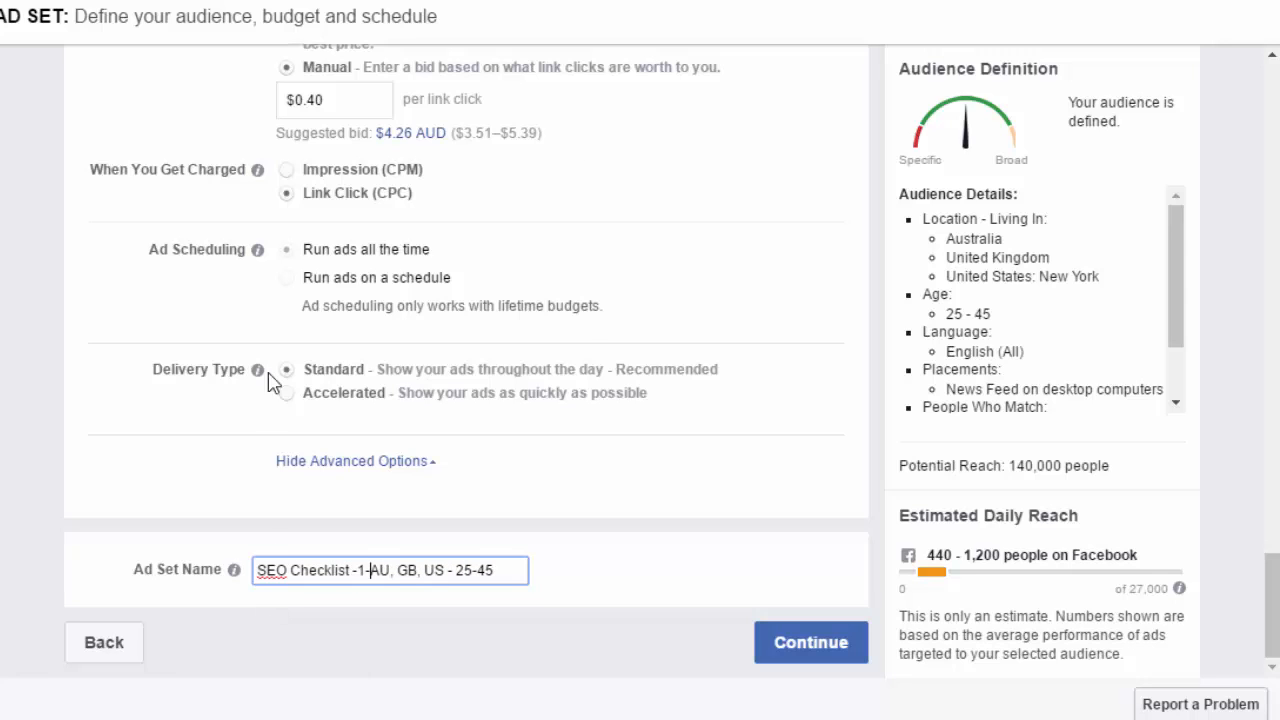
pyautogui.click(802, 645)
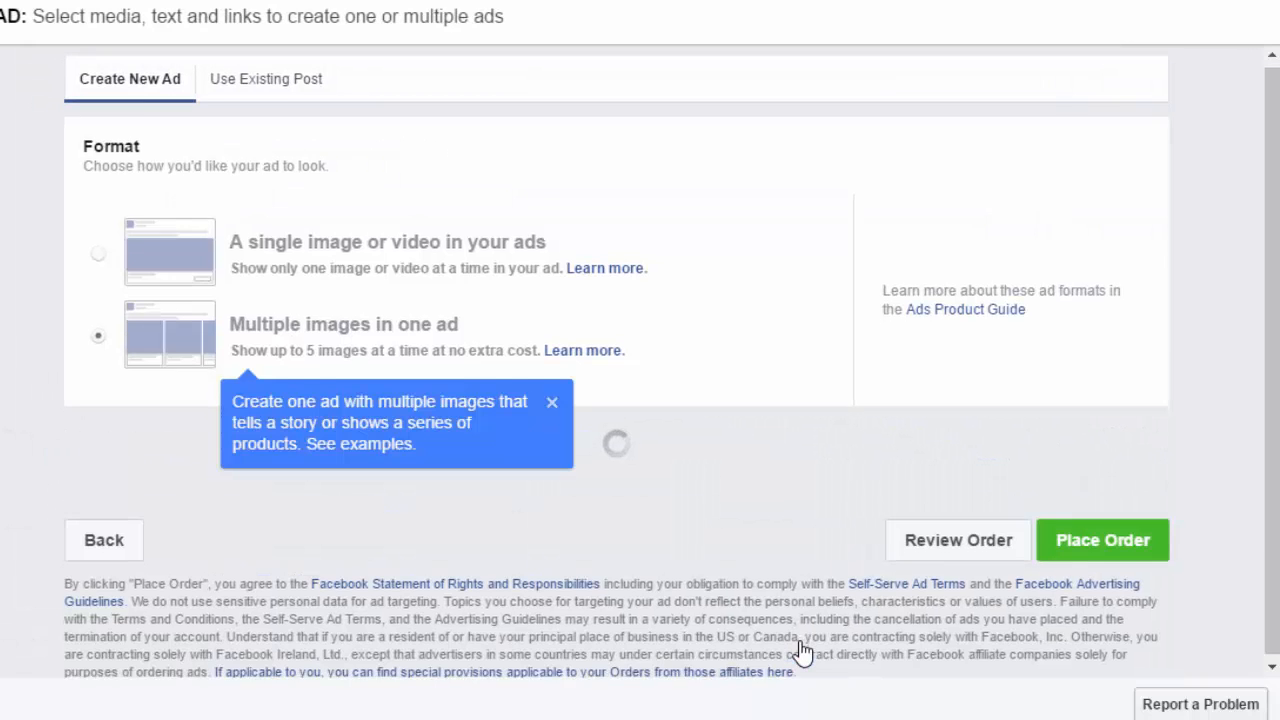